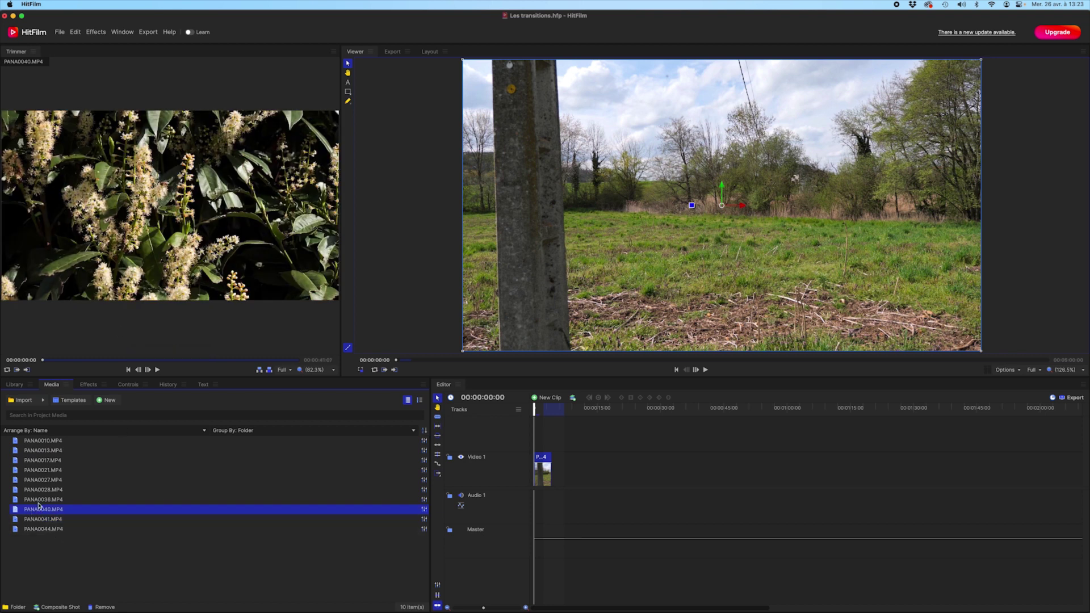
Place the video of PANA0040.MP4 directly after the first clip on Video 1 and play across the cut.
left_click_drag(45, 363, 134, 370)
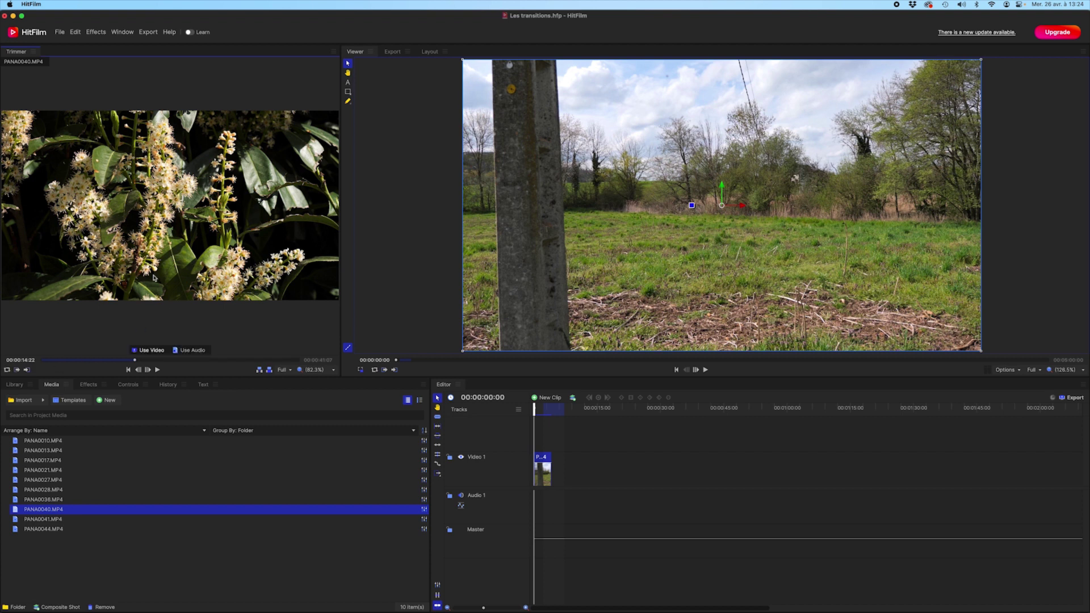
left_click_drag(150, 352, 551, 459)
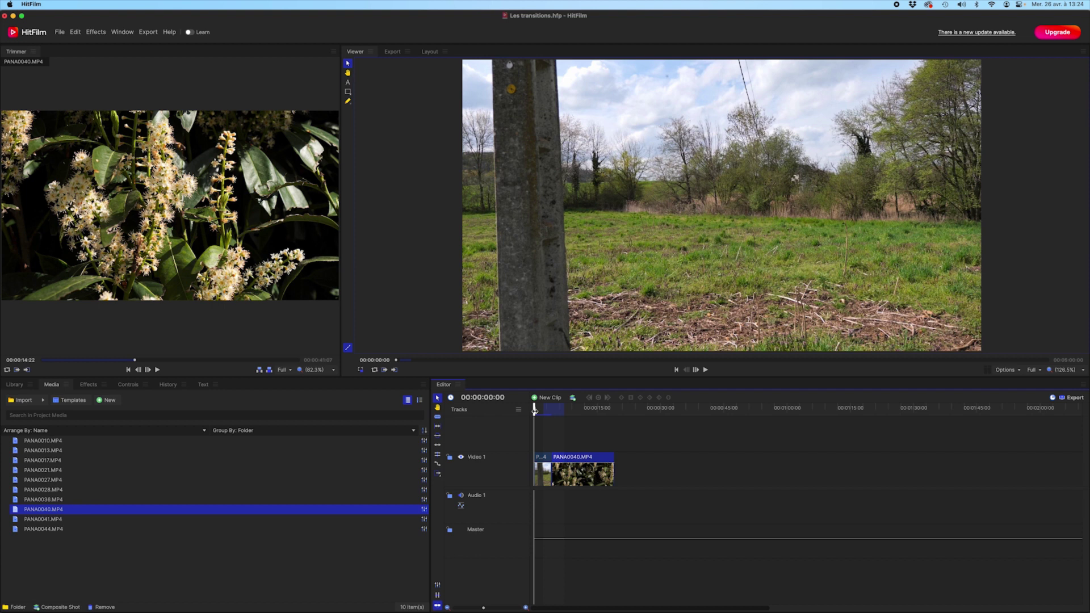
left_click_drag(534, 410, 544, 414)
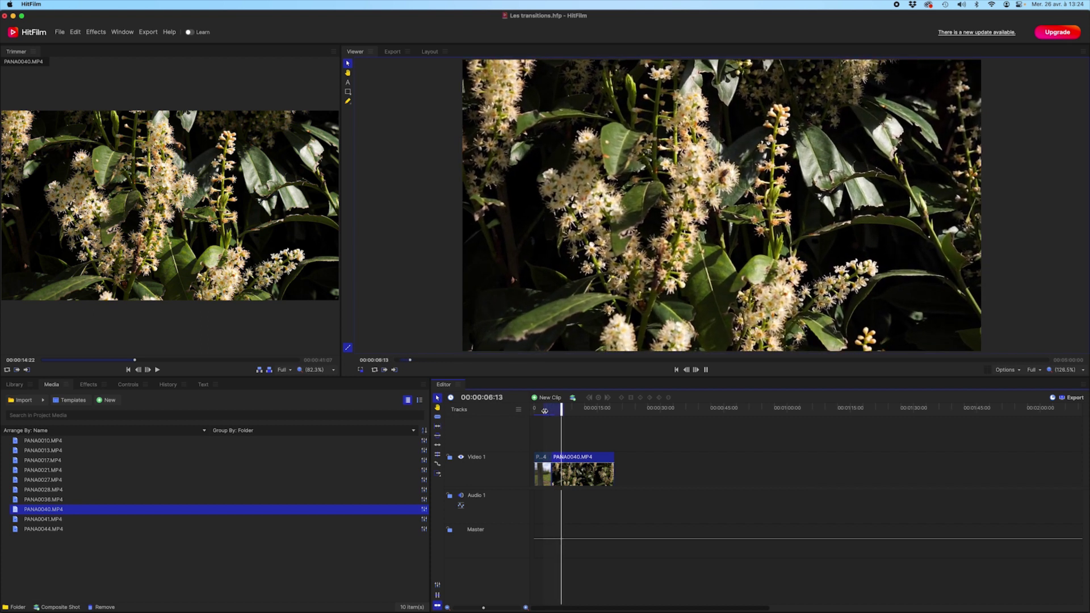
key("space")
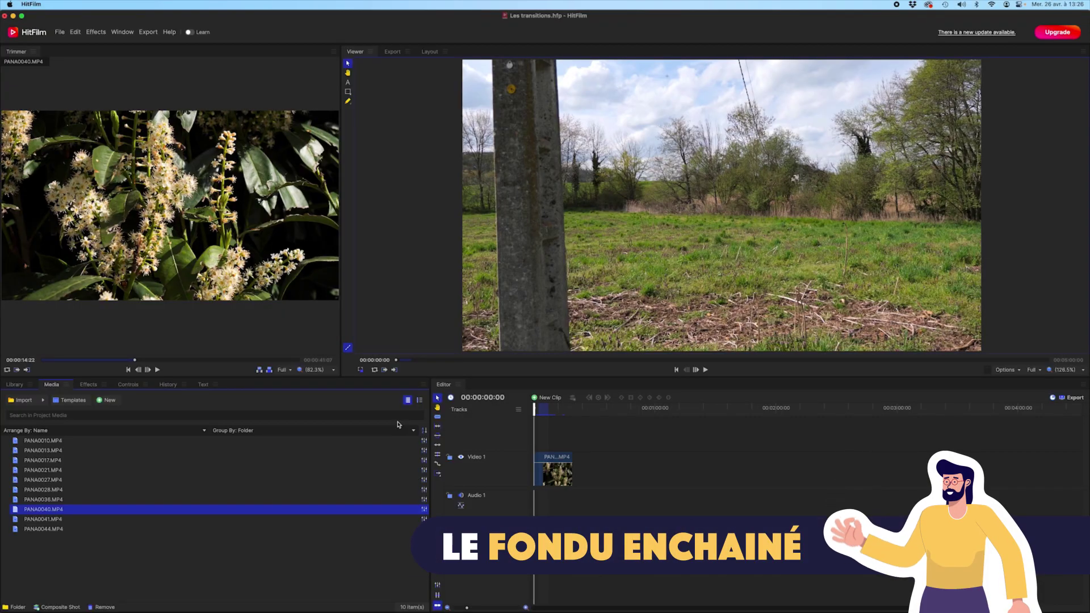
Apply the Cross Dissolve video transition to the cut between PANA0010.MP4 and PANA0040.MP4.
left_click(89, 385)
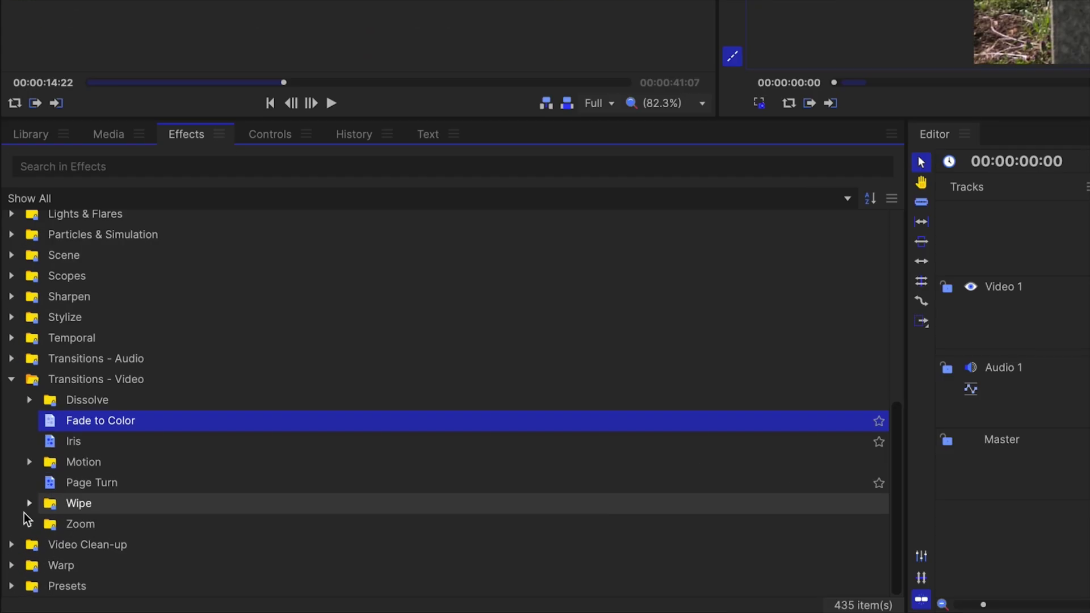
left_click(29, 399)
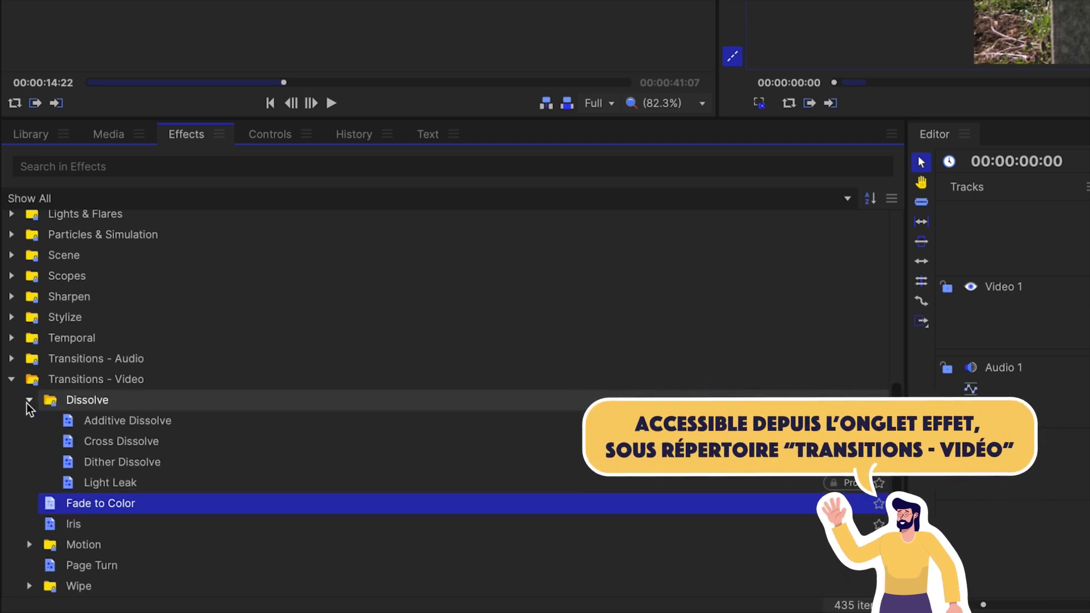
left_click(95, 448)
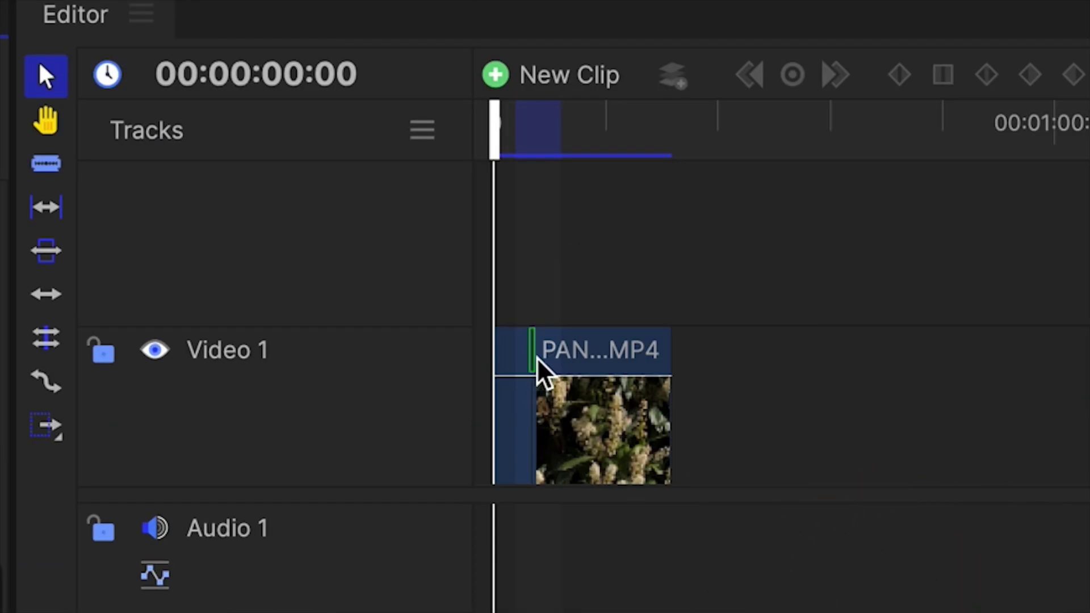
left_click(537, 366)
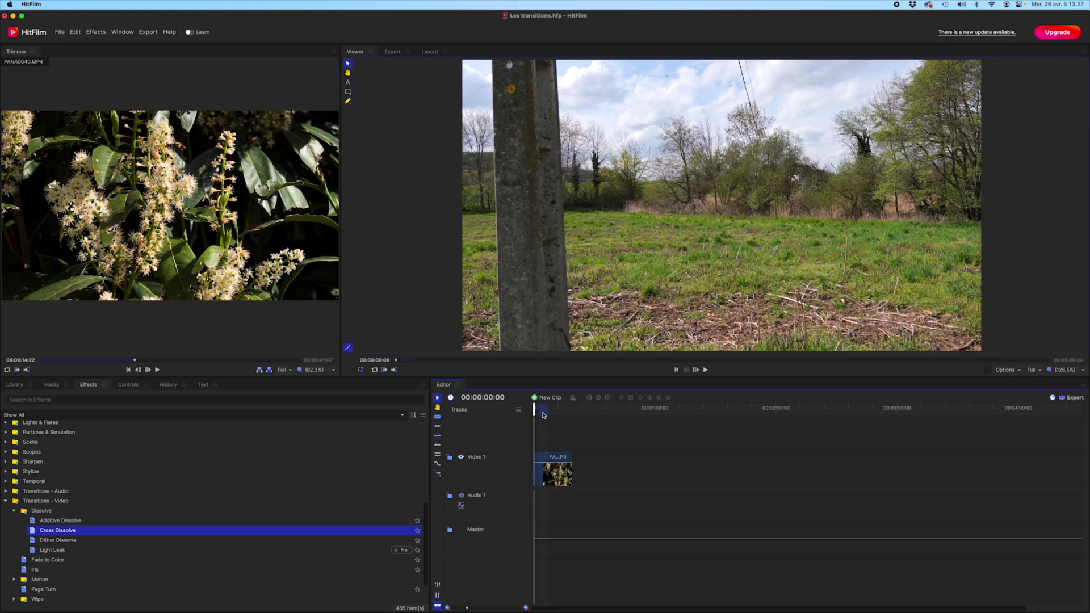
Play and scrub through the Cross Dissolve between the two clips to examine how they blend.
left_click(546, 149)
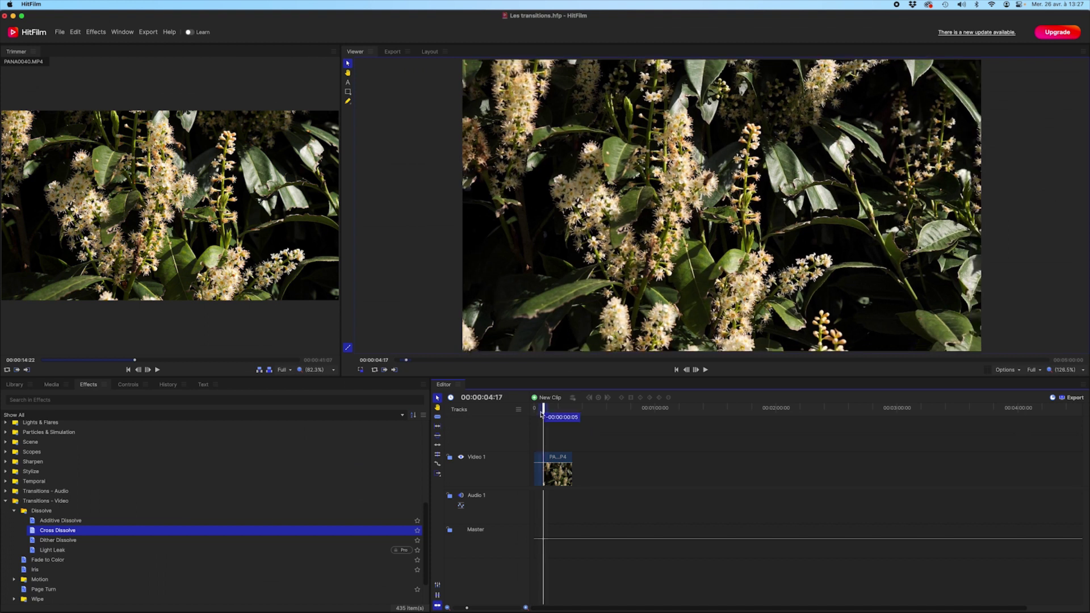
left_click_drag(542, 413, 543, 414)
scroll(542, 421, "up", 5)
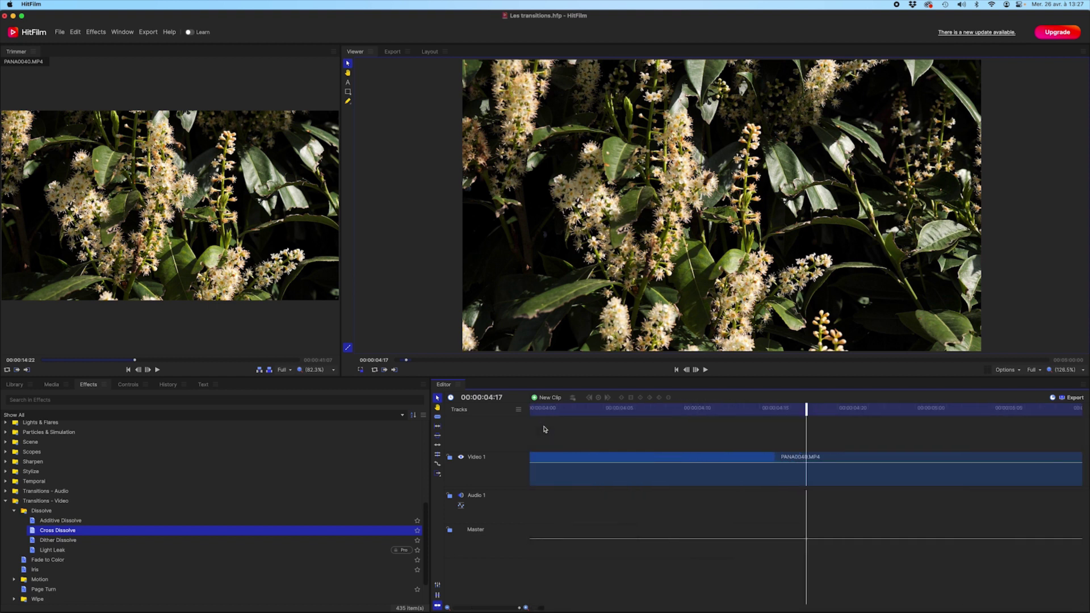
left_click_drag(724, 423, 682, 421)
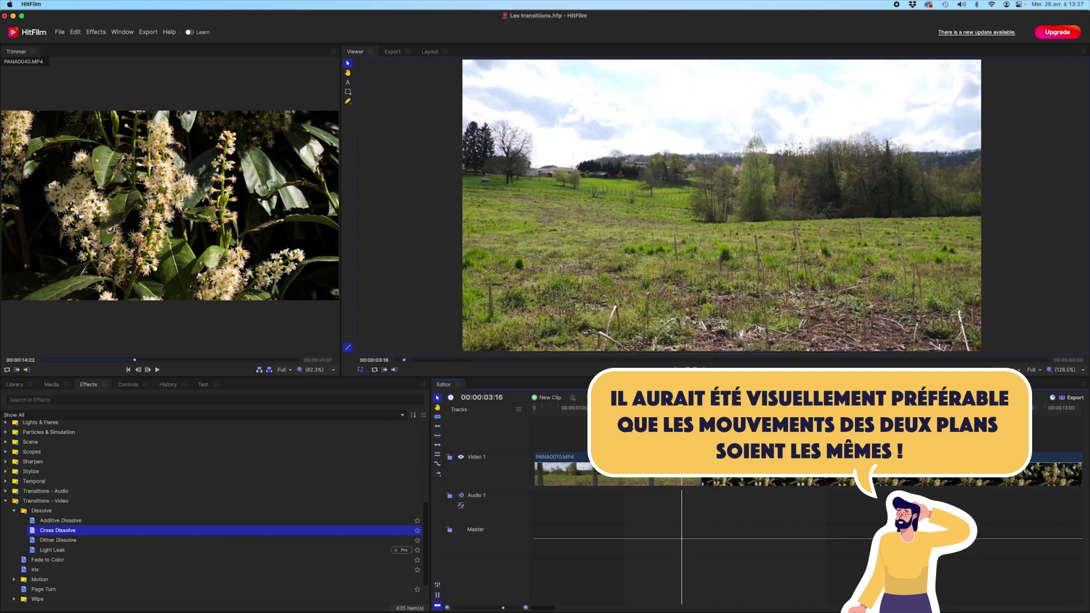
key("space")
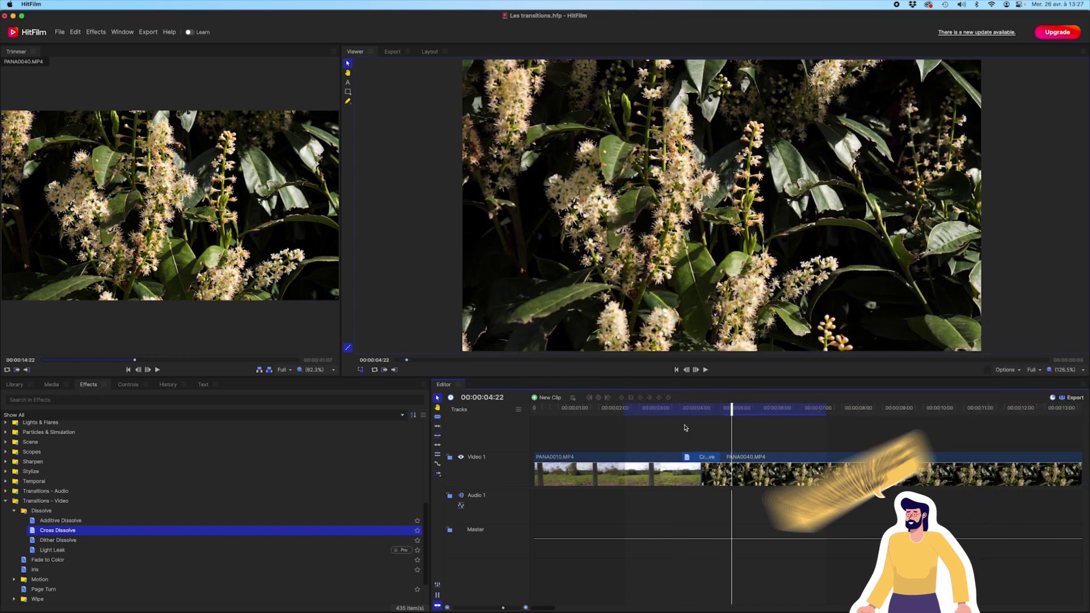
left_click_drag(683, 410, 721, 409)
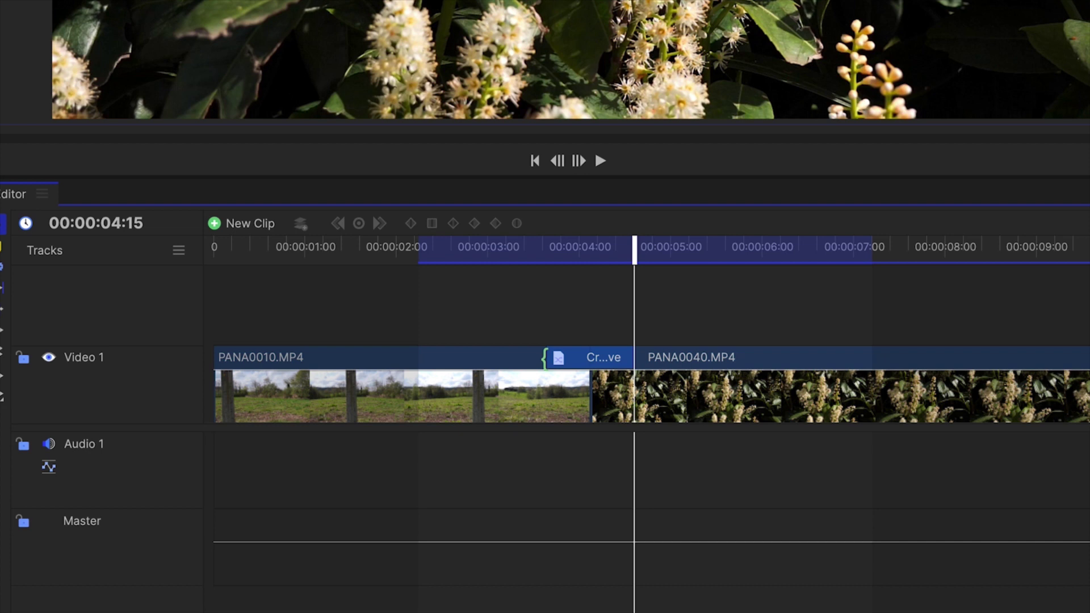
Lengthen the Cross Dissolve so it starts just after 00:00:03:00, and play the longer transition.
left_click_drag(545, 357, 500, 358)
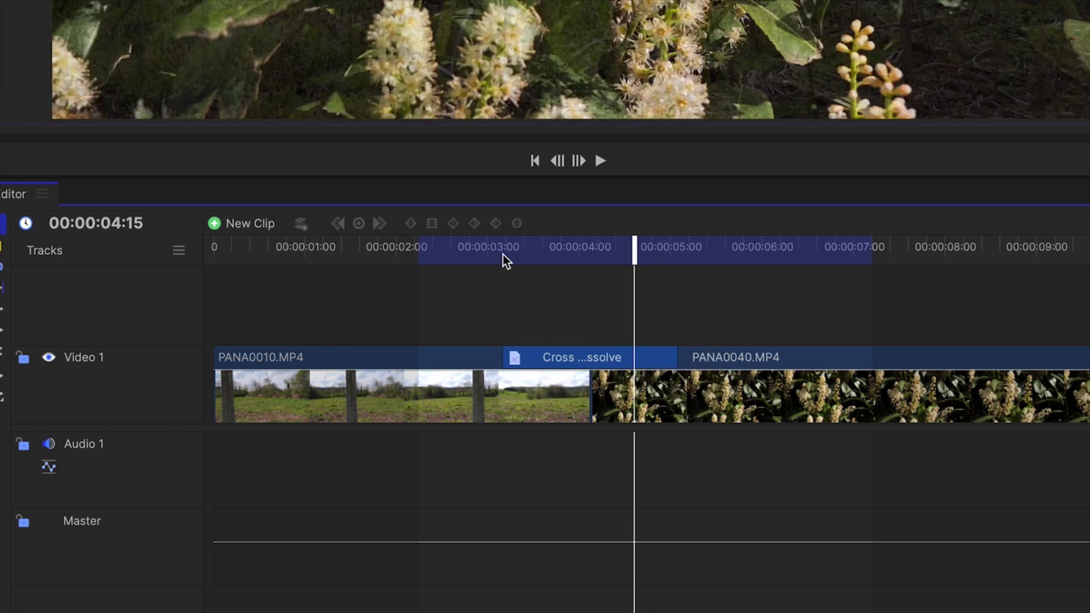
left_click(475, 257)
key("space")
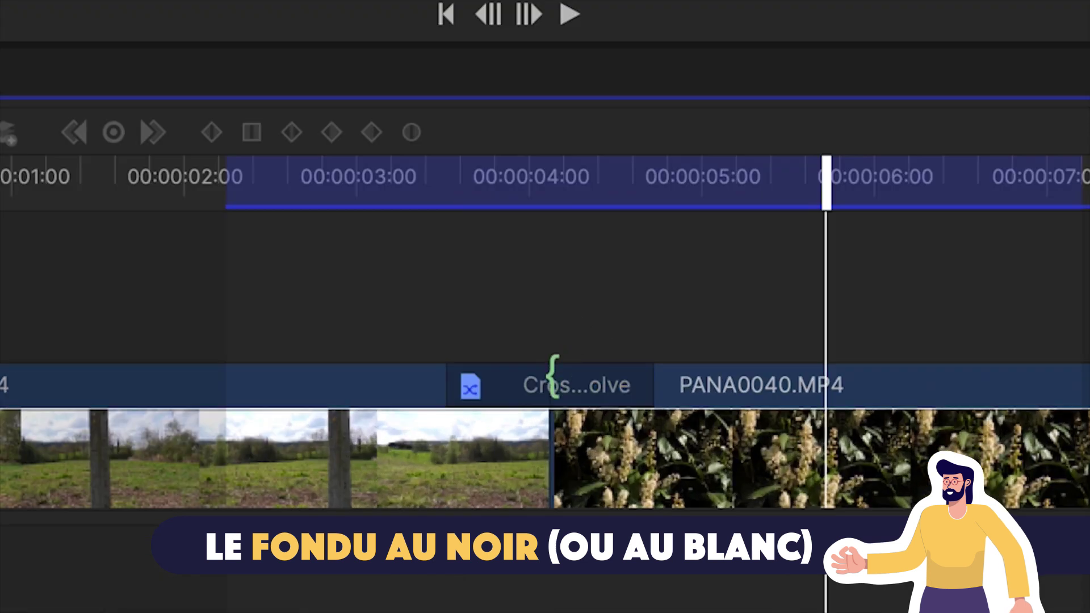
Replace the Cross Dissolve at the cut with the Fade to Color video transition.
left_click(517, 385)
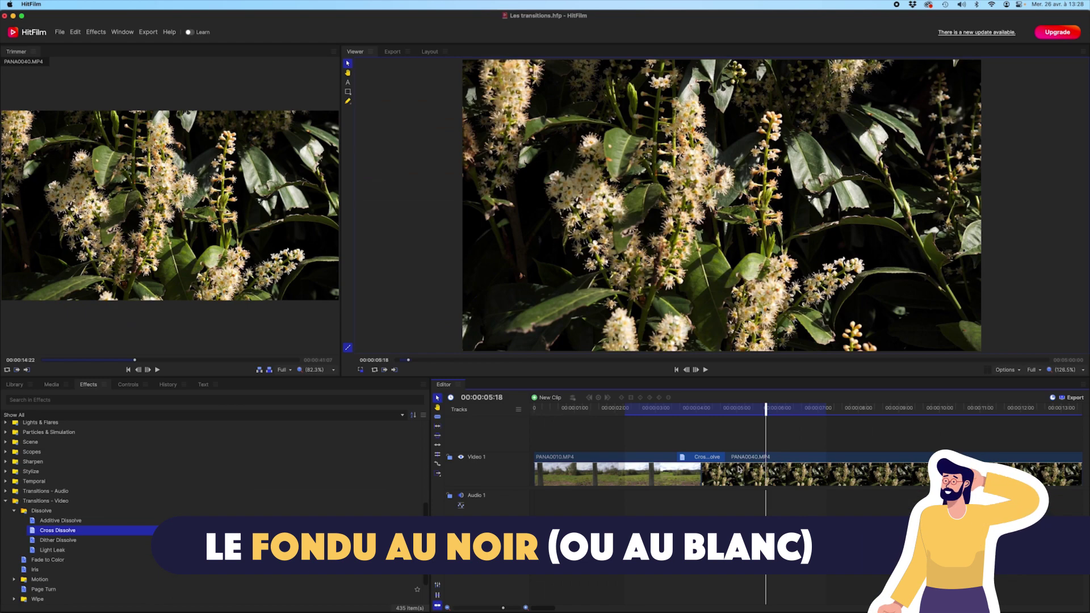
key("Delete")
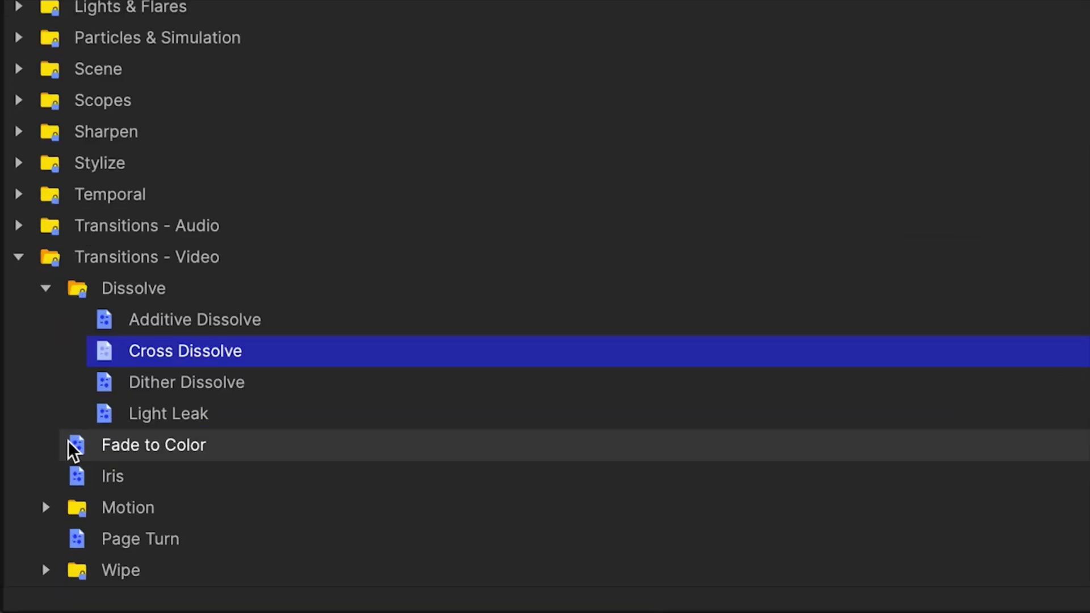
left_click(73, 451)
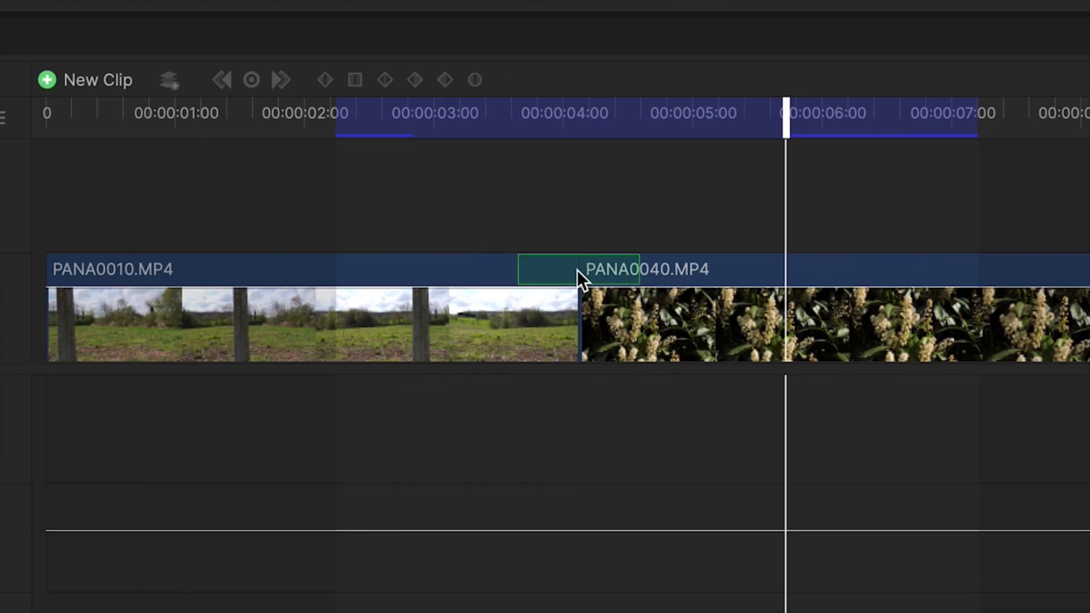
left_click_drag(577, 270, 577, 276)
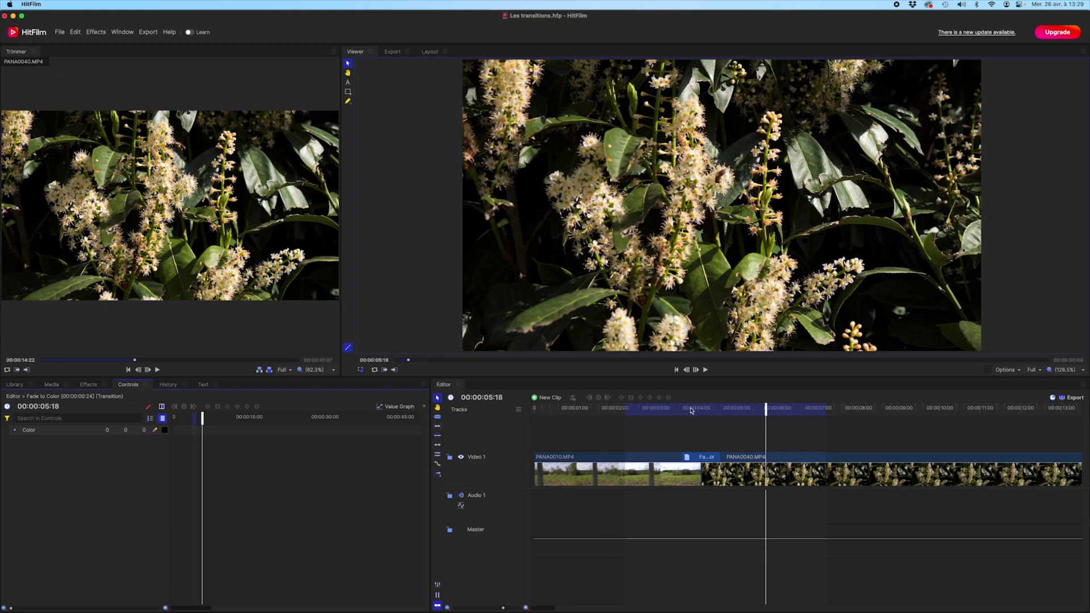
Play the Fade to Color transition from 00:00:02:18 to check the fade through black.
left_click_drag(690, 410, 642, 414)
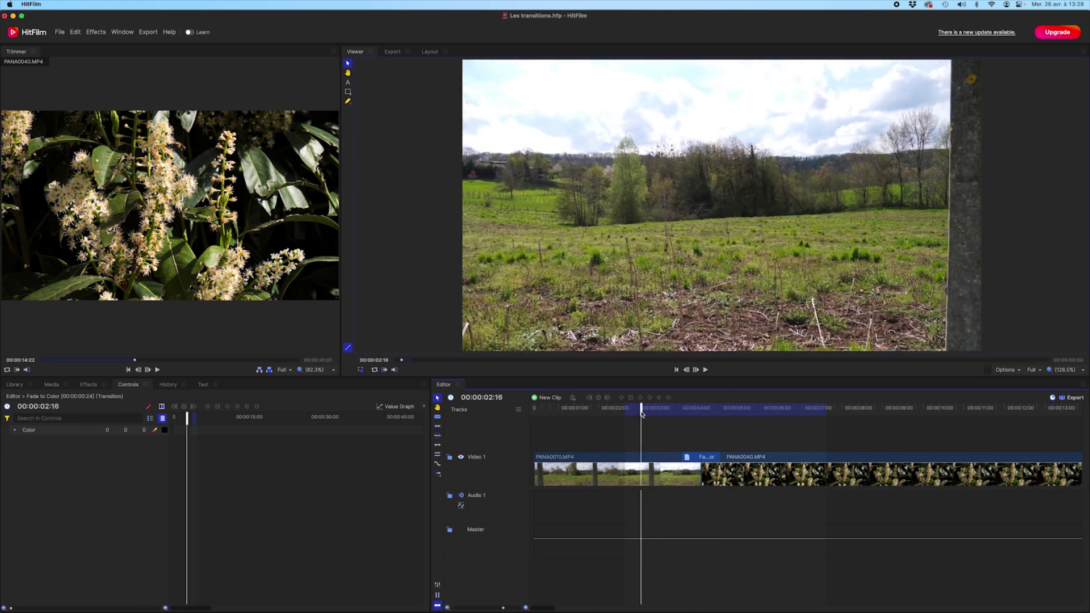
key("space")
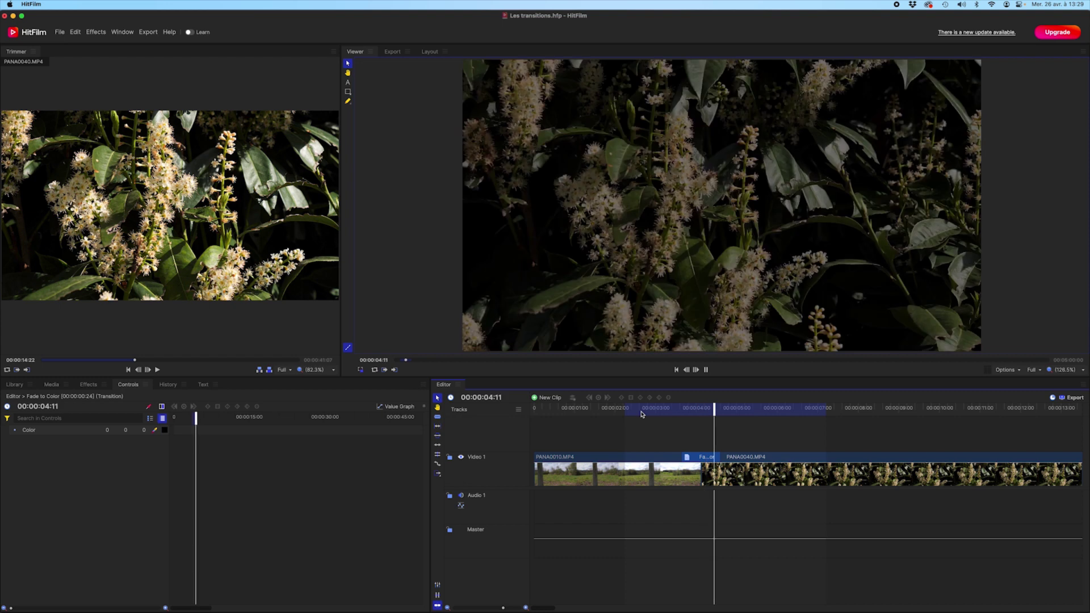
key("space")
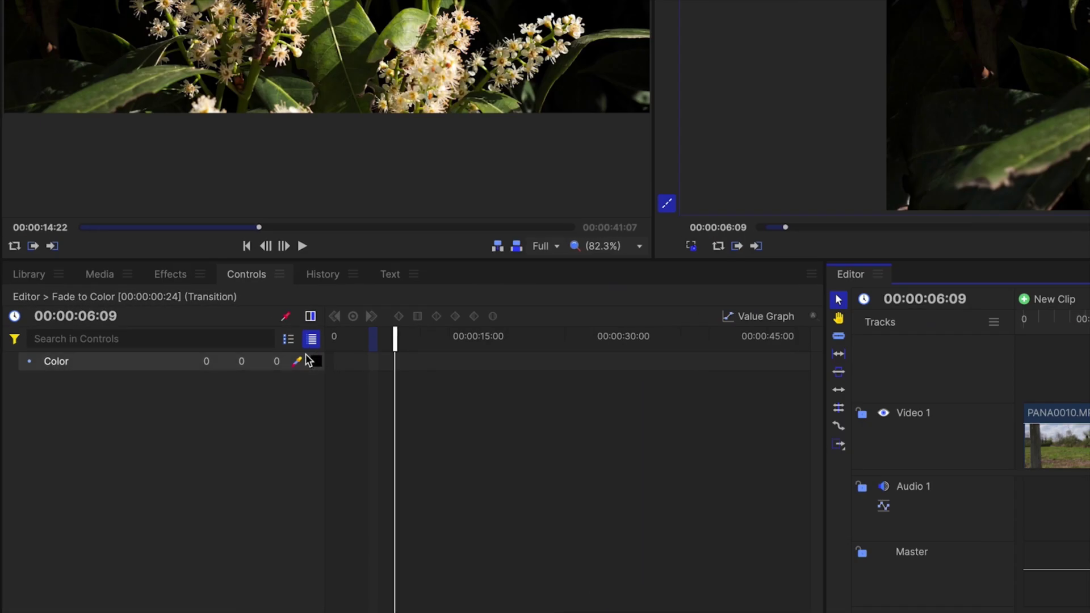
Change the Fade to Color transition's color to white (255, 255, 255) and play across the cut.
left_click(316, 362)
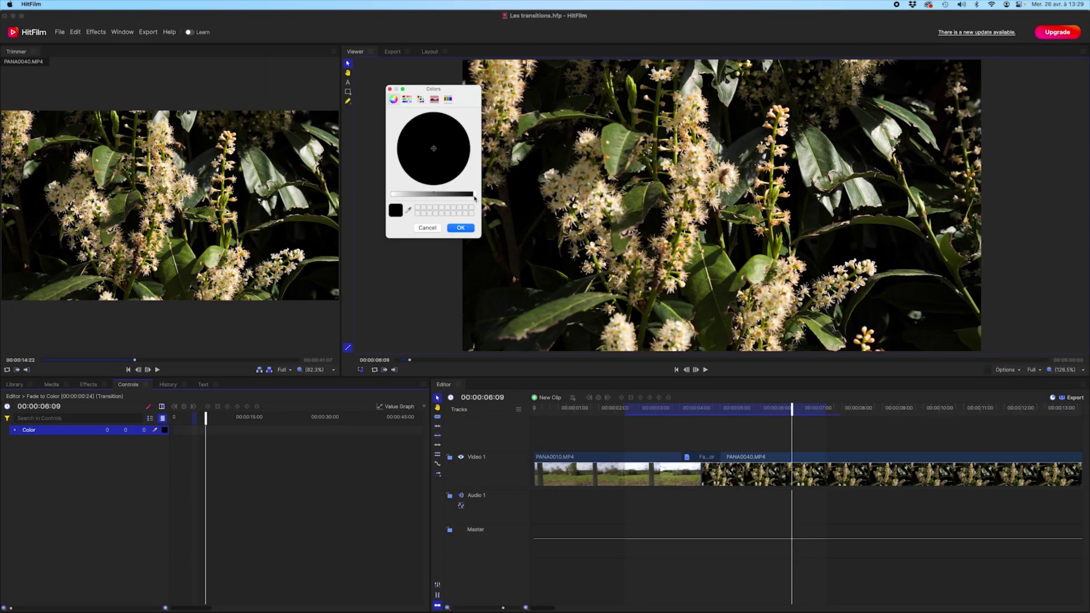
left_click_drag(474, 197, 366, 203)
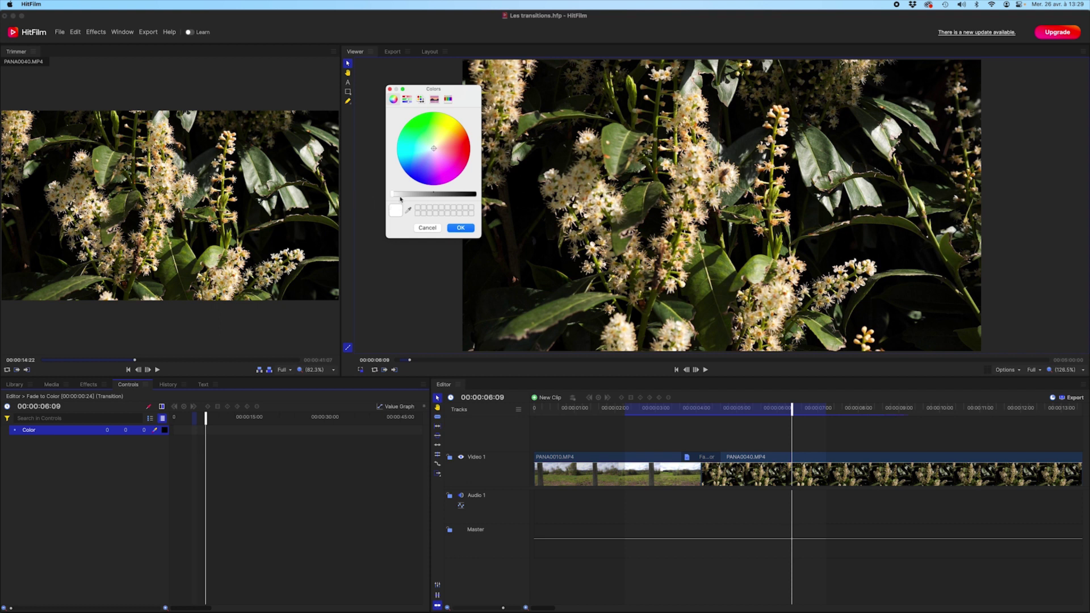
left_click(461, 228)
left_click(652, 411)
key("space")
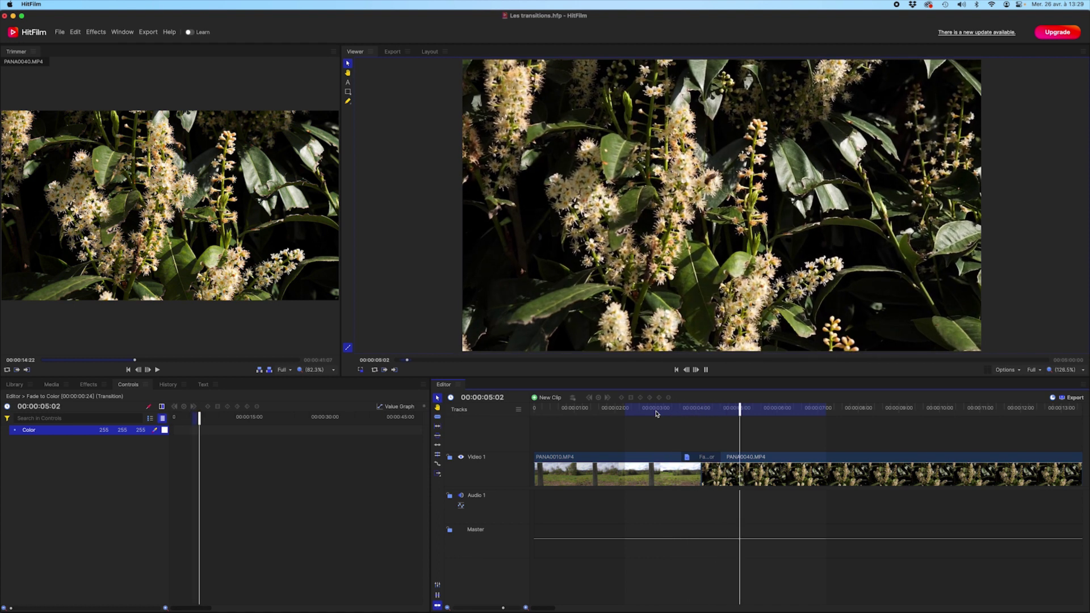
key("space")
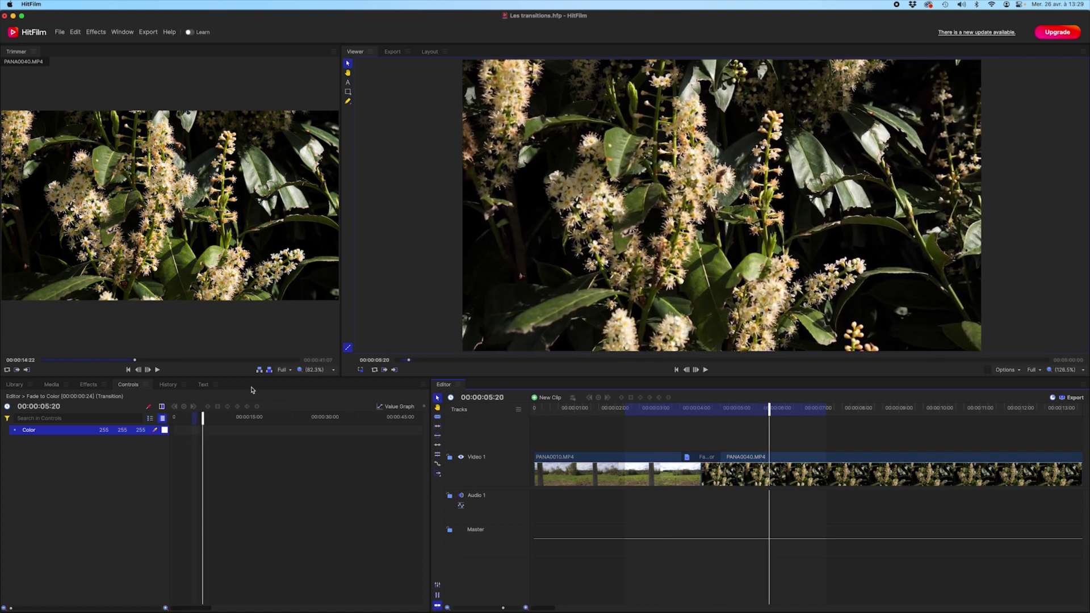
Change the Fade to Color transition's color to red and play across the cut.
left_click(164, 430)
left_click(464, 154)
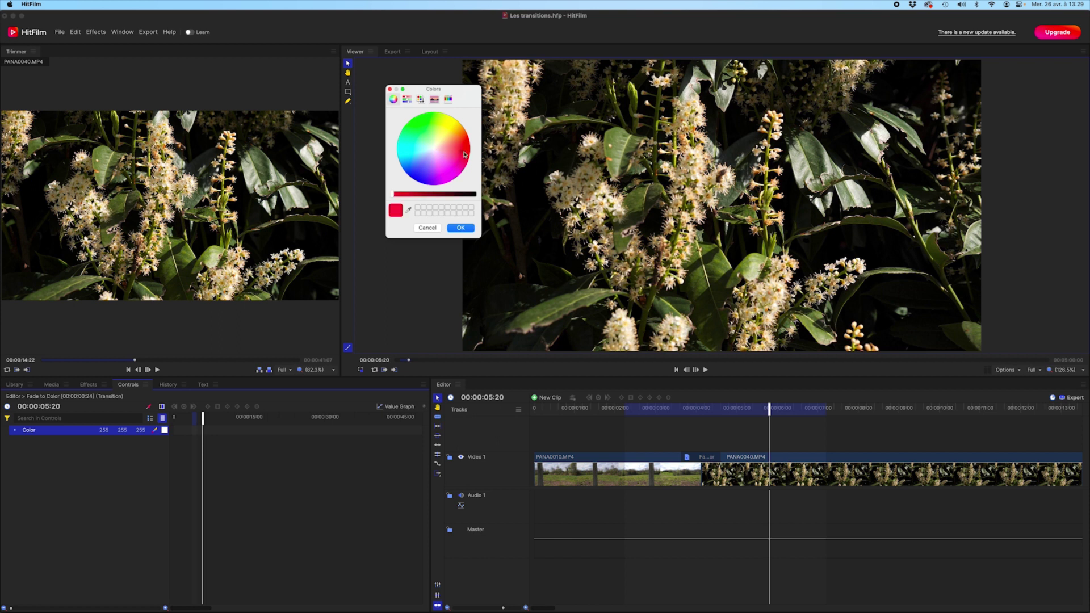
left_click(466, 228)
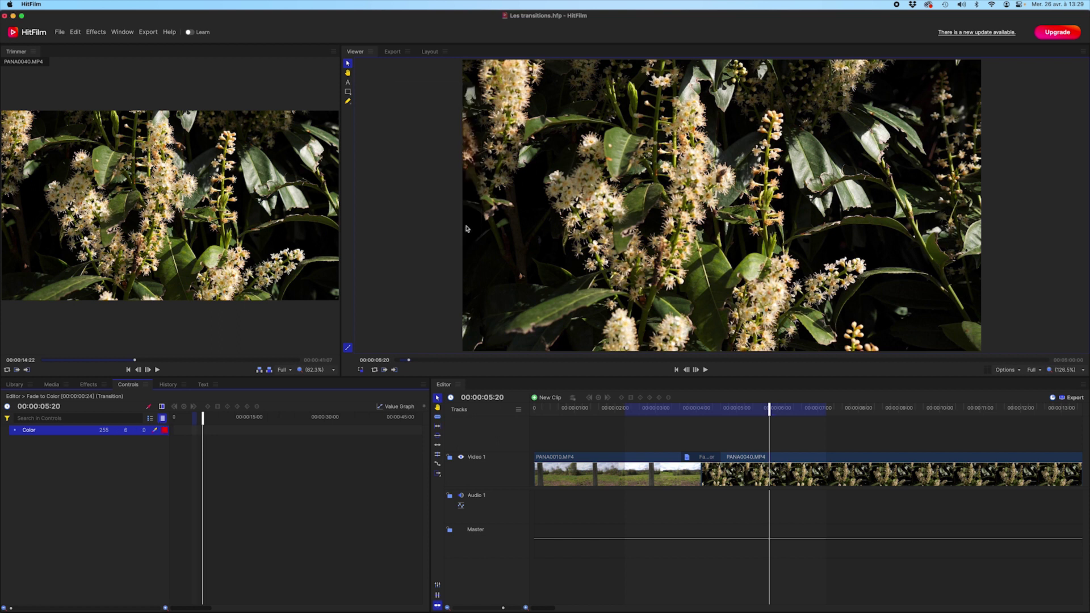
left_click(647, 408)
key("space")
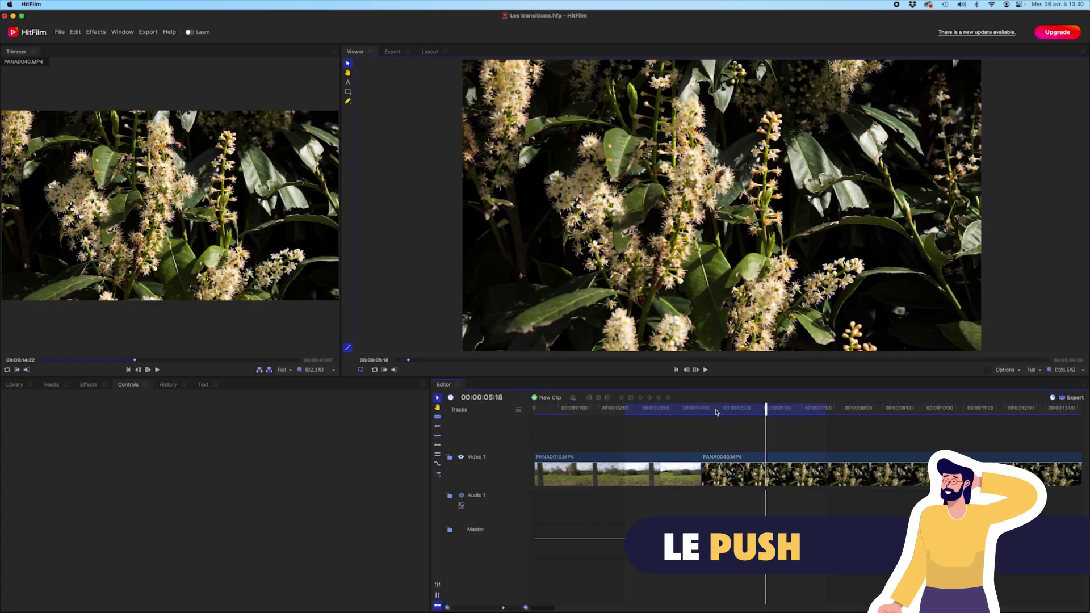
Apply the Push transition from the Motion group to the cut between PANA0010.MP4 and PANA0040.MP4.
left_click(85, 388)
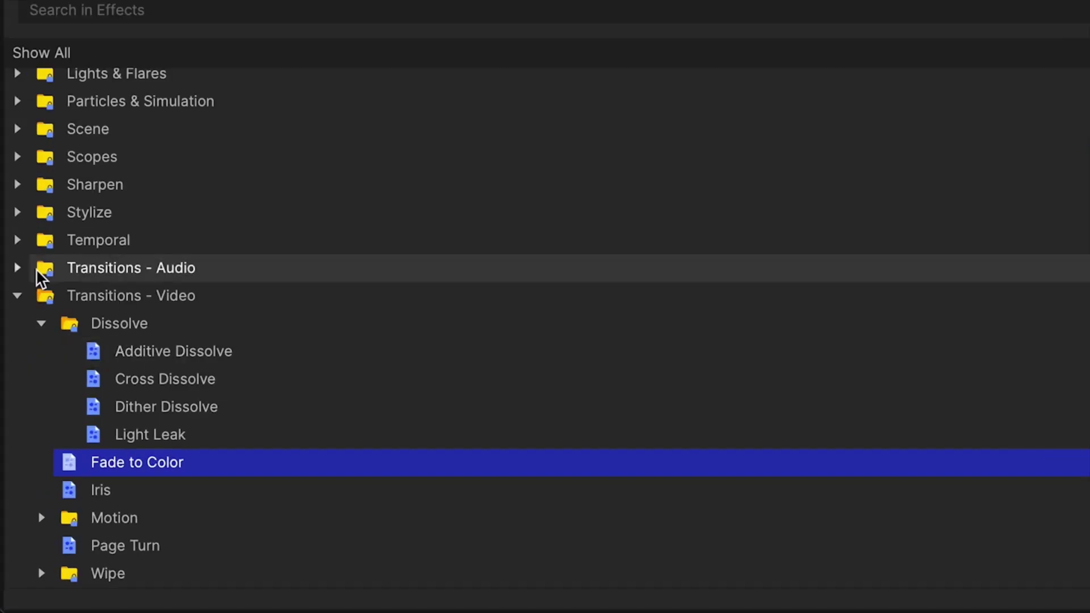
left_click(42, 325)
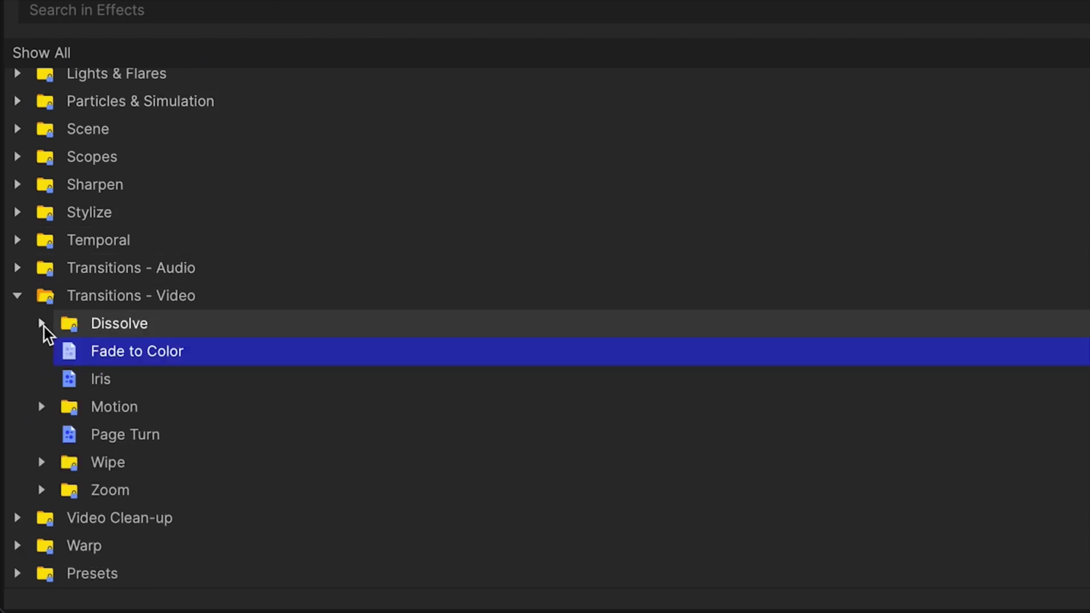
left_click(40, 407)
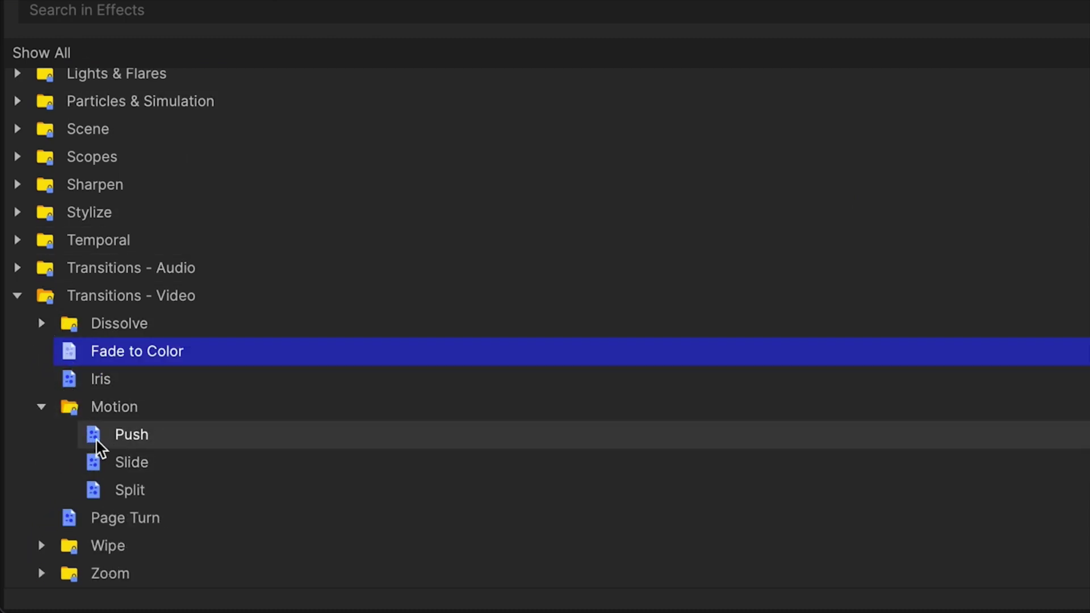
left_click(95, 437)
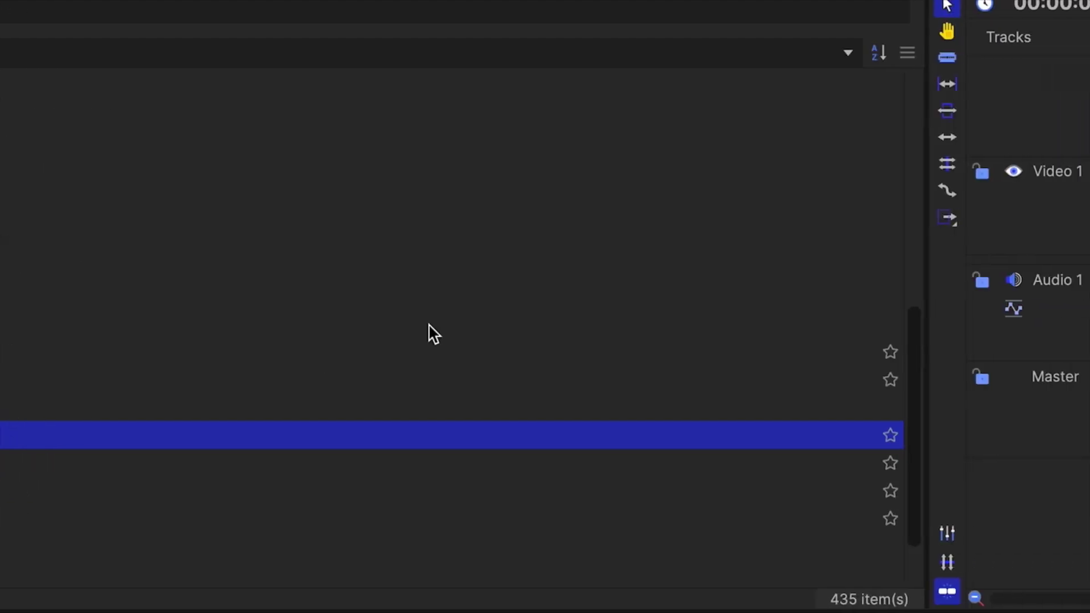
left_click_drag(891, 176, 1004, 175)
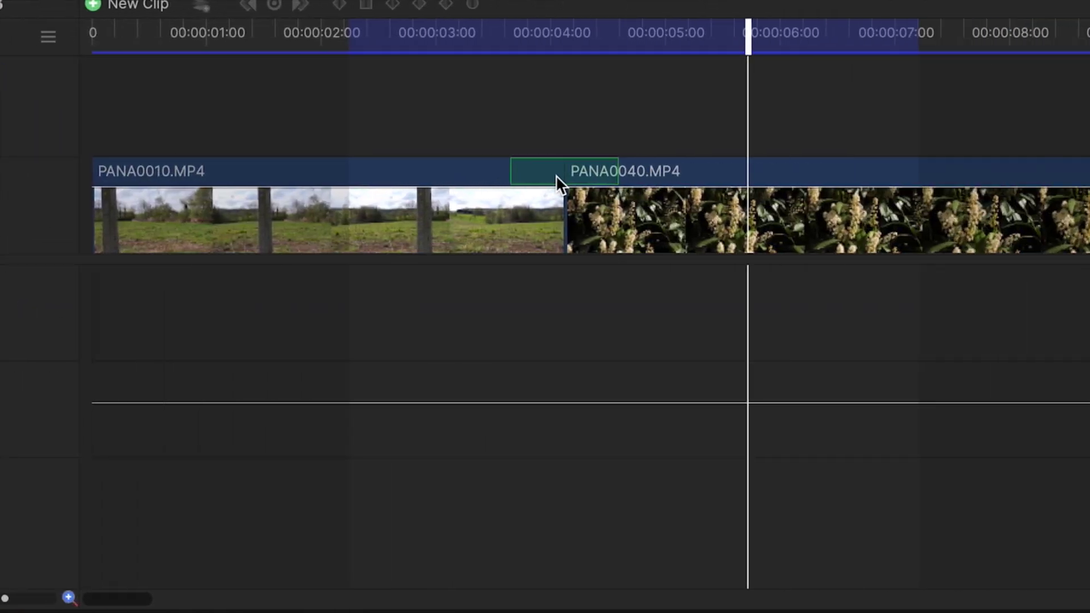
left_click_drag(556, 175, 557, 175)
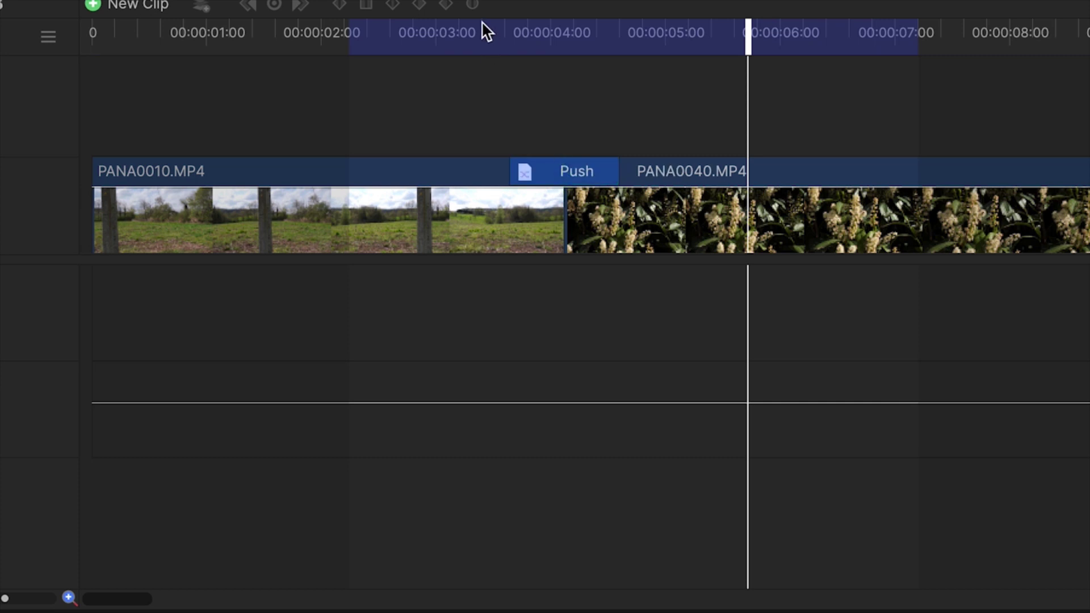
Play the Push transition twice from 00:00:03:01 to check how the second clip pushes the first one out.
left_click(441, 36)
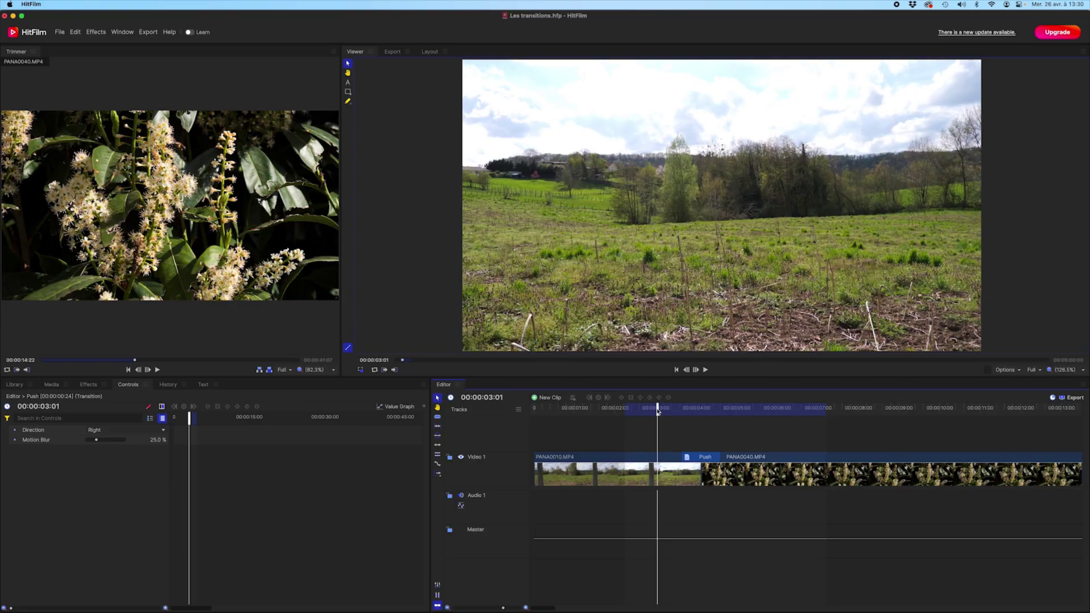
key("space")
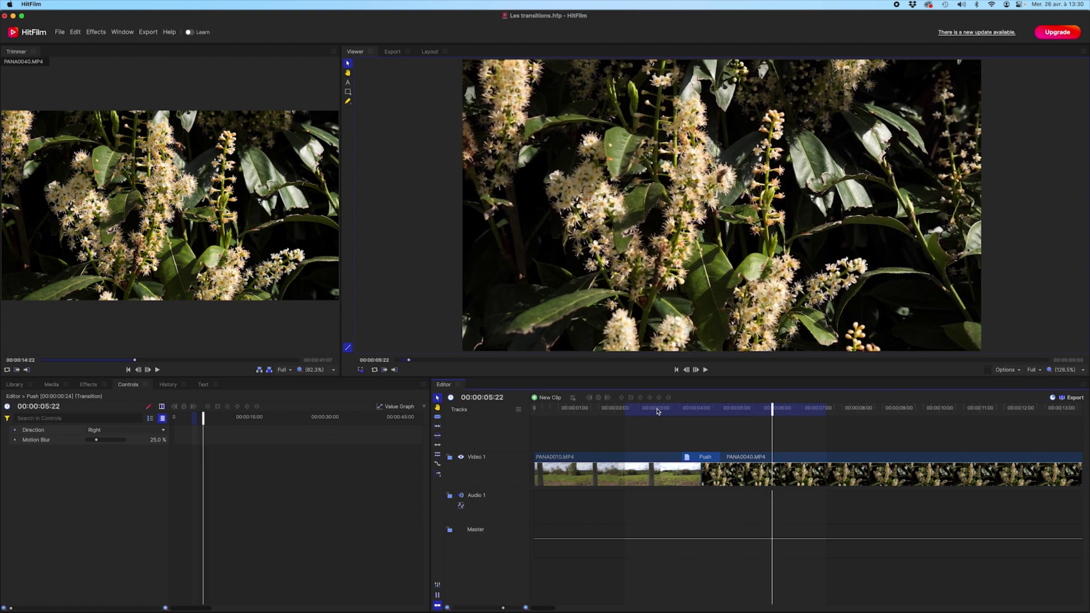
left_click(657, 411)
key("space")
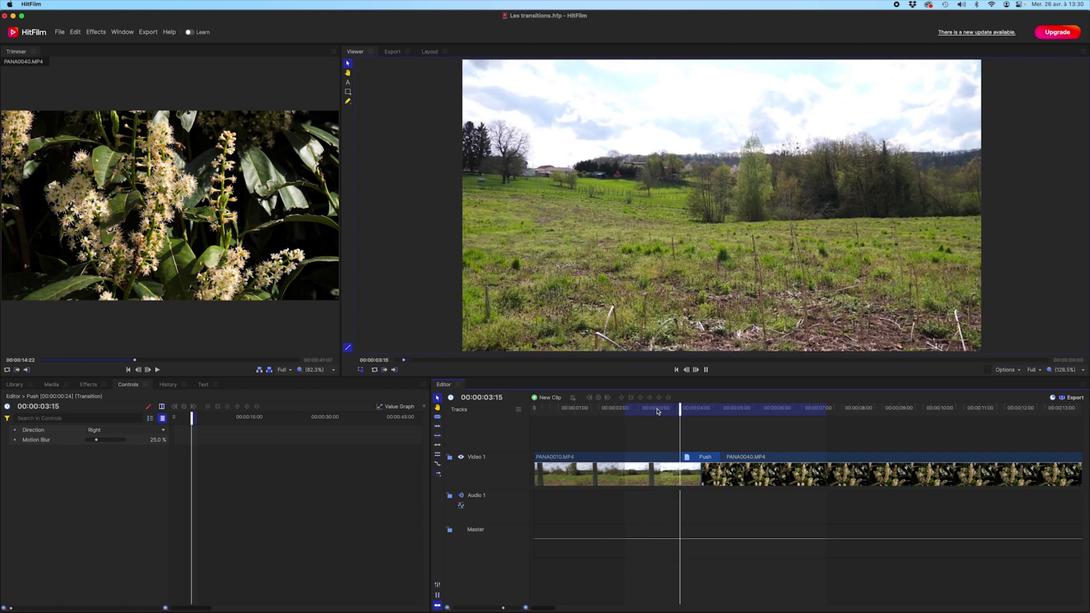
key("space")
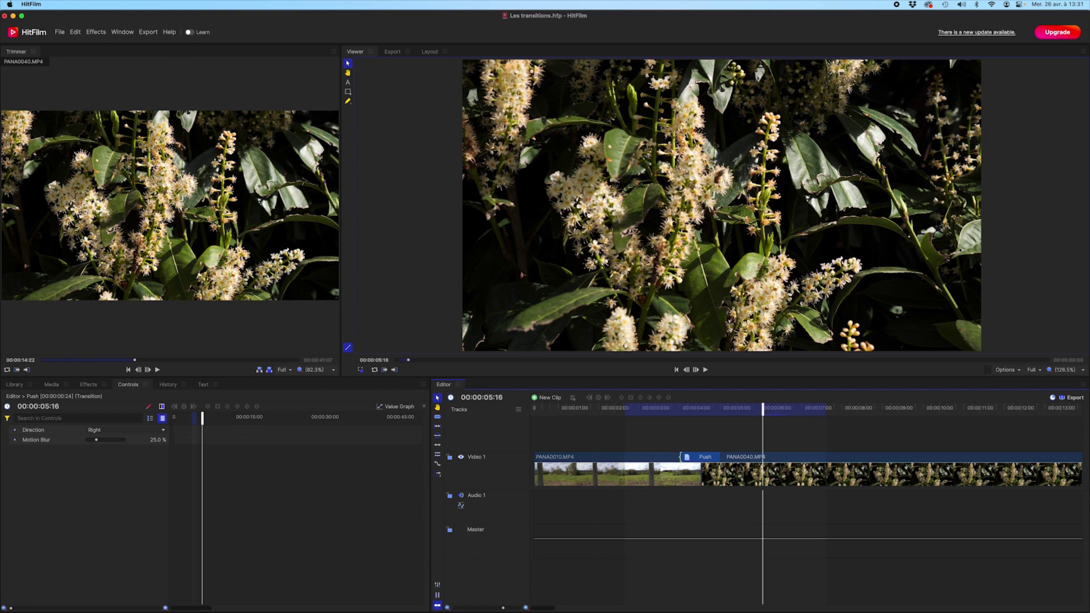
Lengthen the Push transition on both sides of the cut and reposition the playhead before it.
left_click_drag(680, 456, 667, 457)
left_click(636, 410)
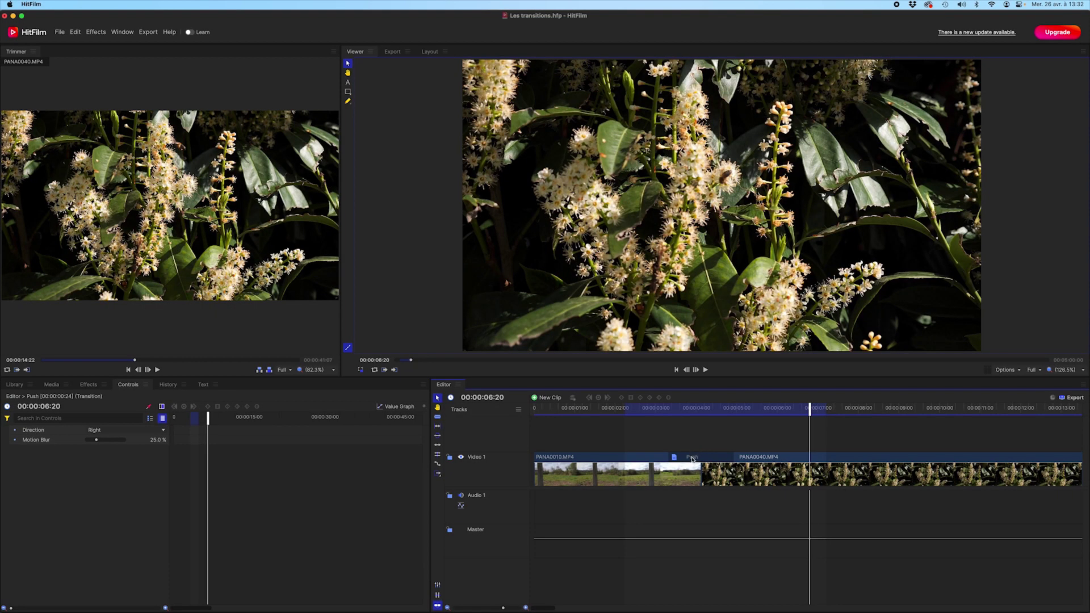
Replace the Push transition with Cross Zoom from the Zoom group at the cut between PANA0010.MP4 and PANA0040.MP4.
key("Delete")
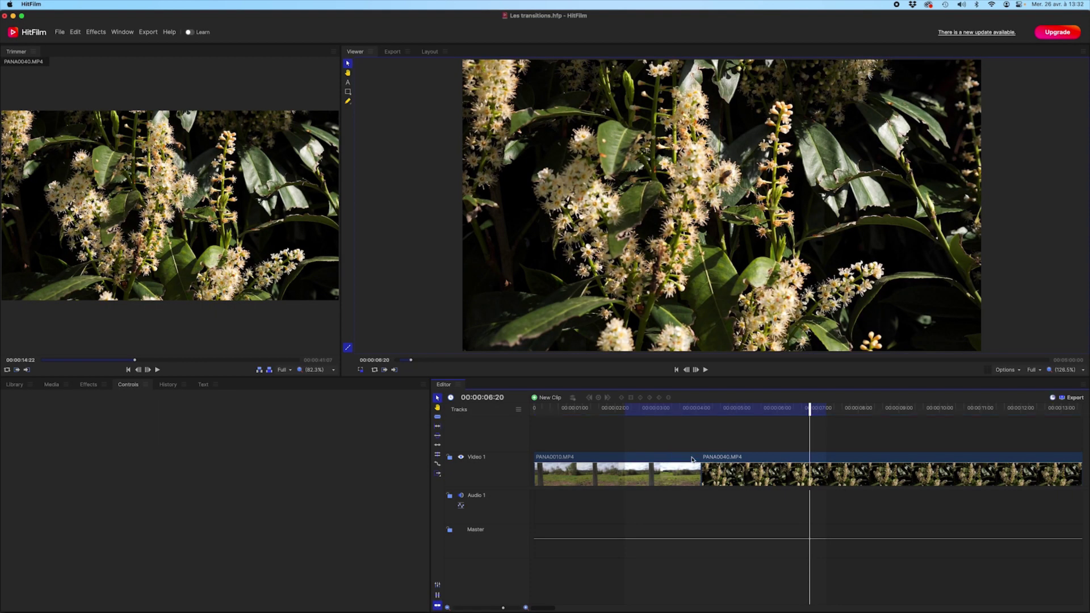
left_click(89, 389)
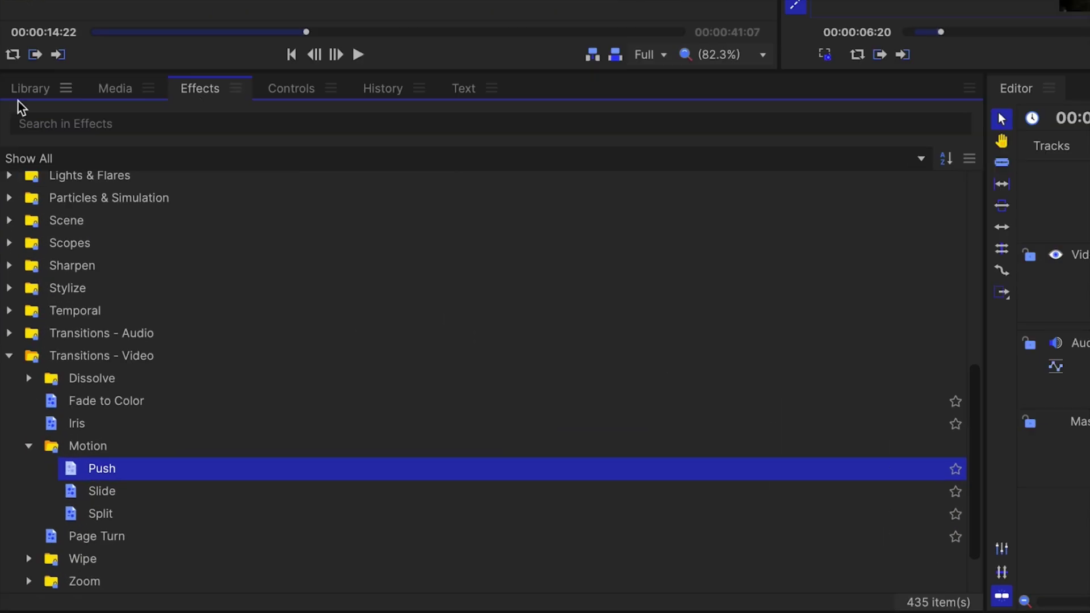
scroll(108, 528, "down", 1)
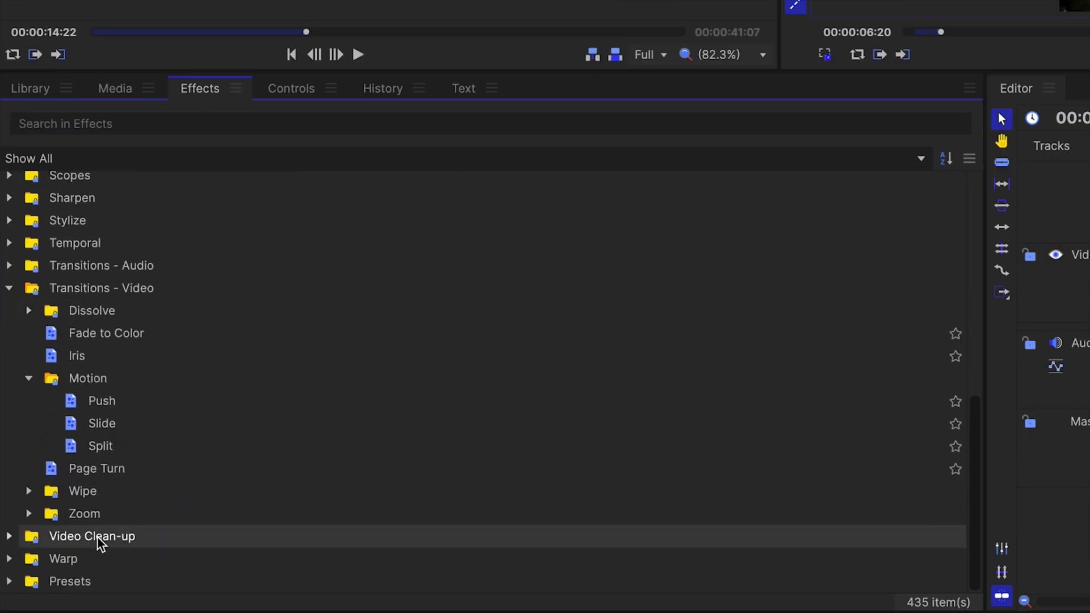
left_click(28, 514)
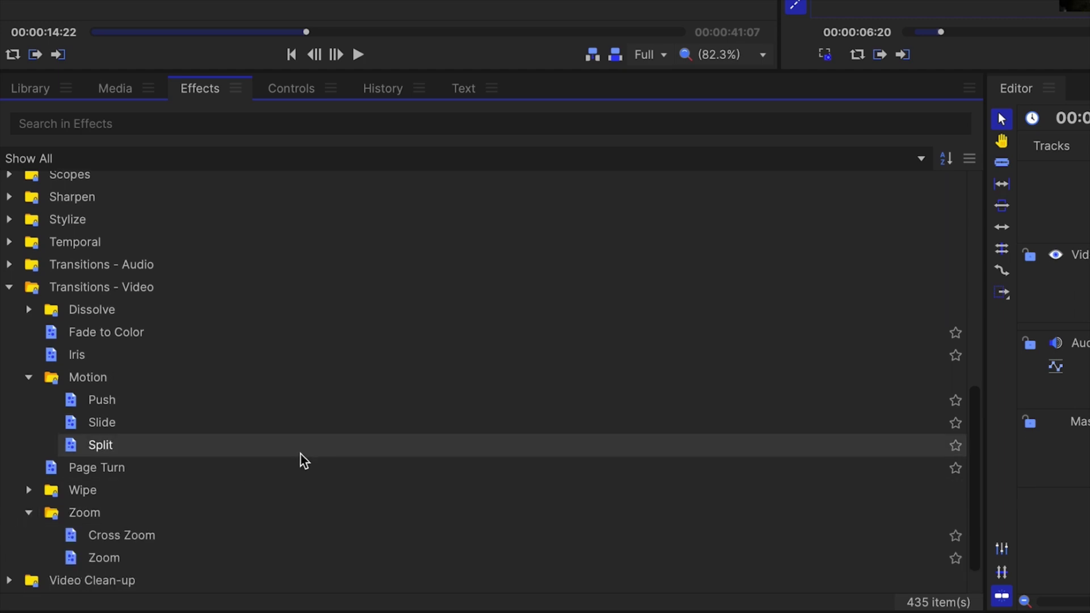
scroll(99, 499, "down", 2)
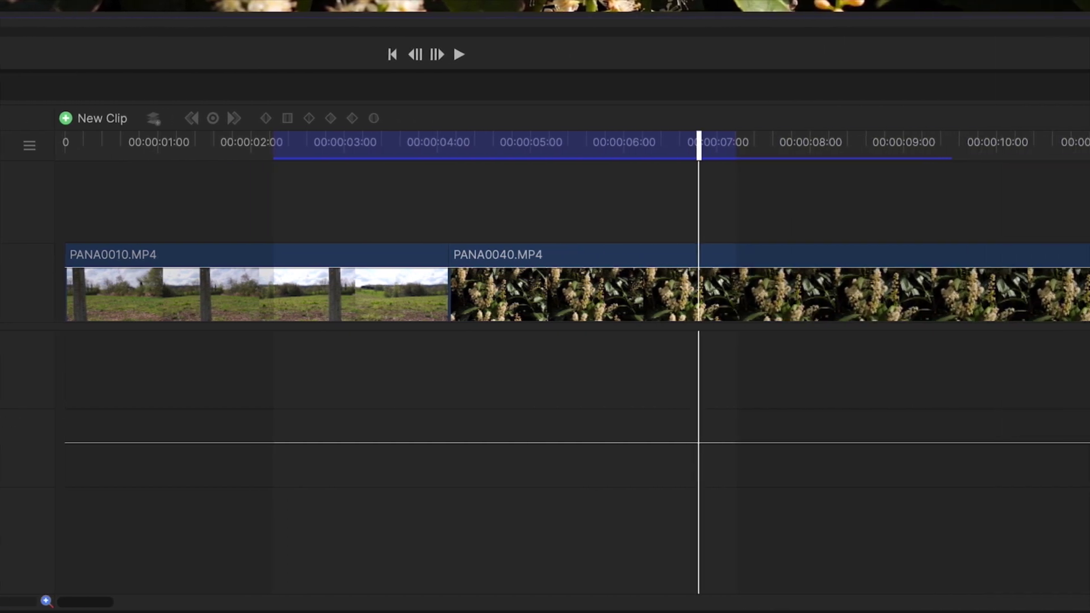
left_click_drag(253, 317, 430, 254)
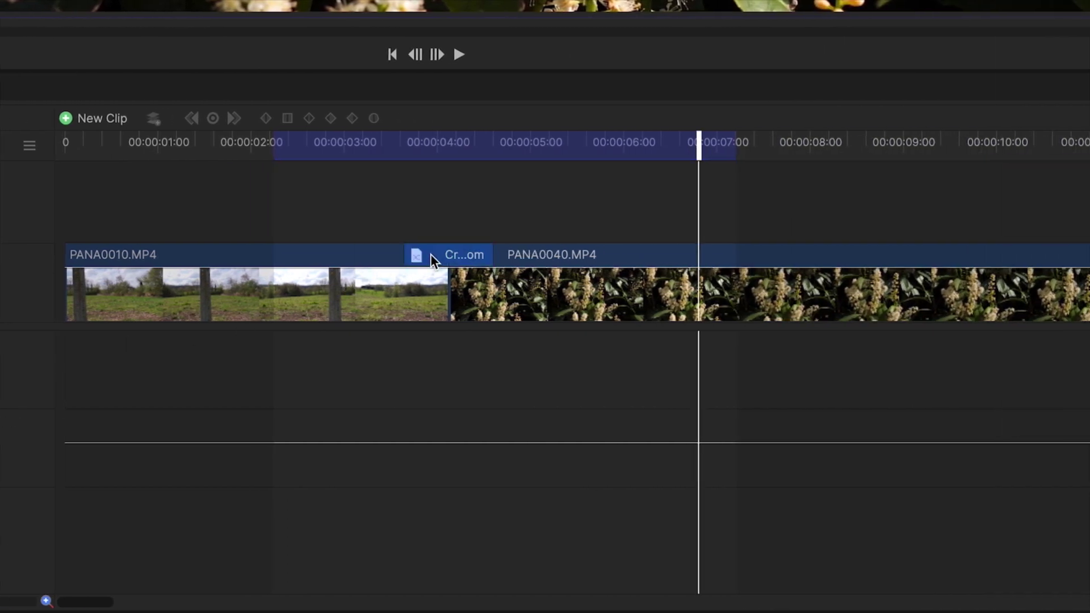
Play the Cross Zoom transition from 00:00:02:13 to check the zoom between the two clips.
left_click(302, 155)
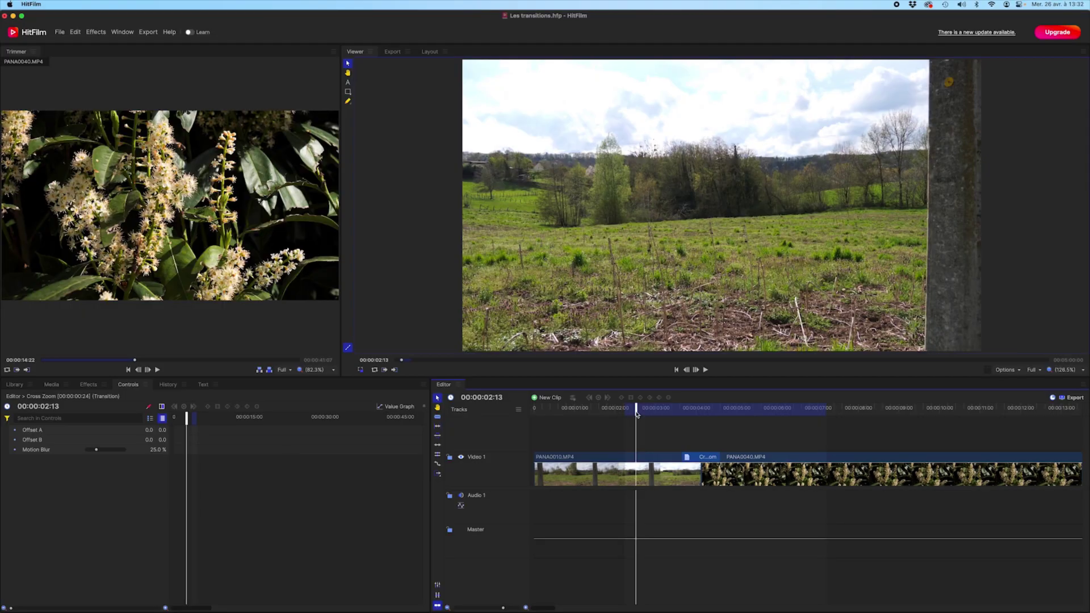
key("space")
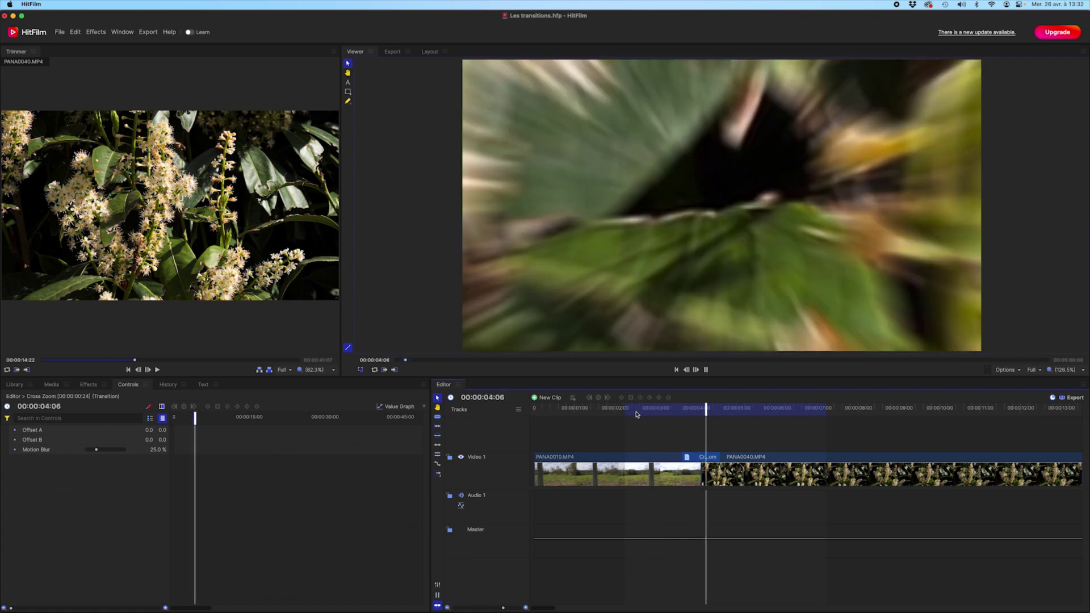
key("space")
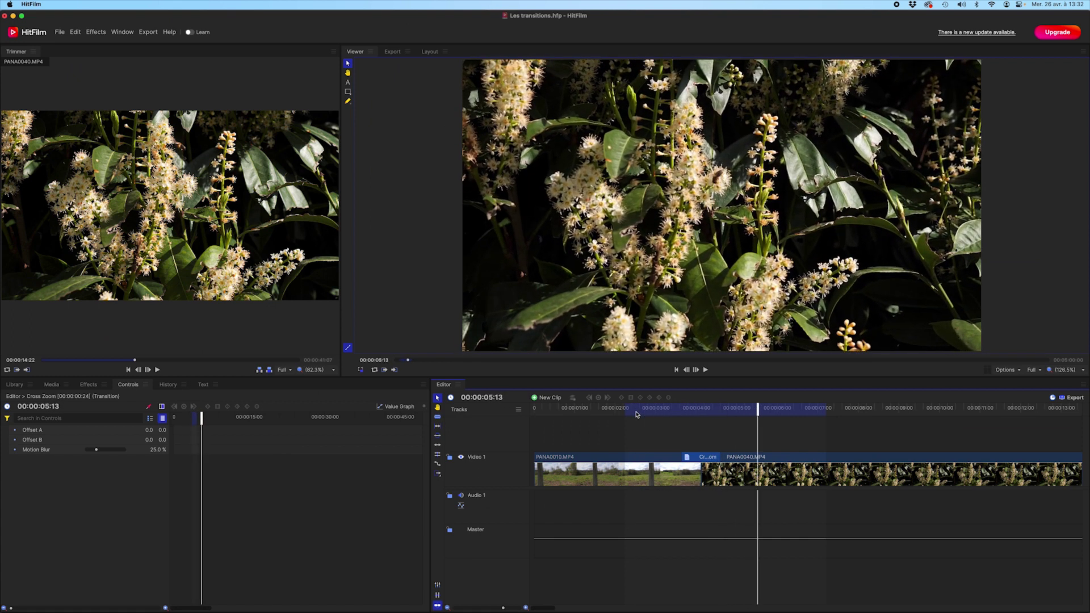
Set the Cross Zoom transition's Offset B to -26.0, 186.0, previewing the zoom on the second clip at 00:00:04:08.
left_click_drag(654, 414, 700, 413)
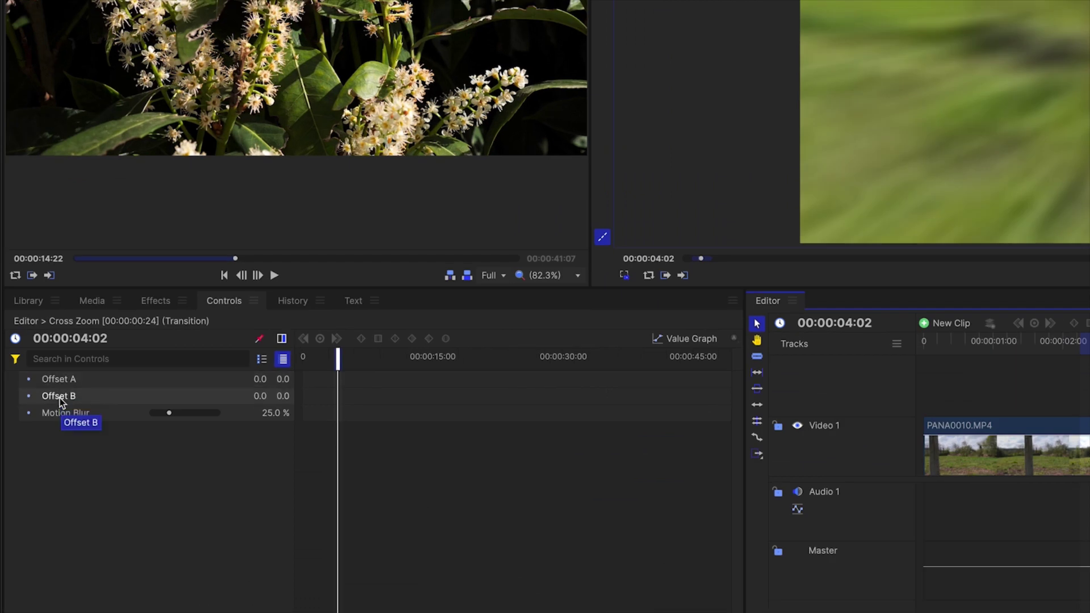
left_click(63, 386)
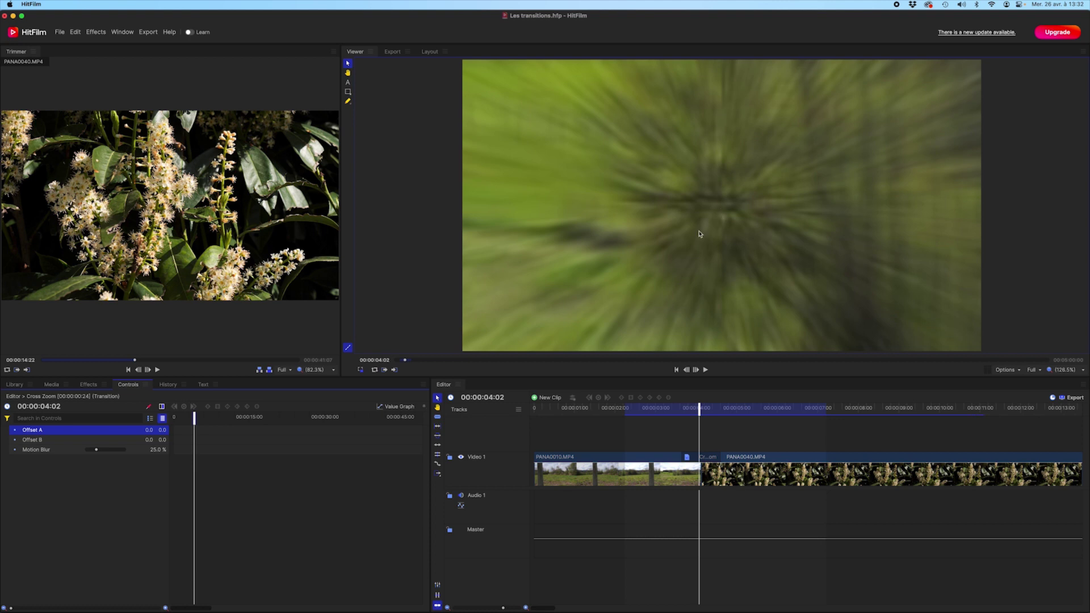
left_click_drag(696, 409, 720, 408)
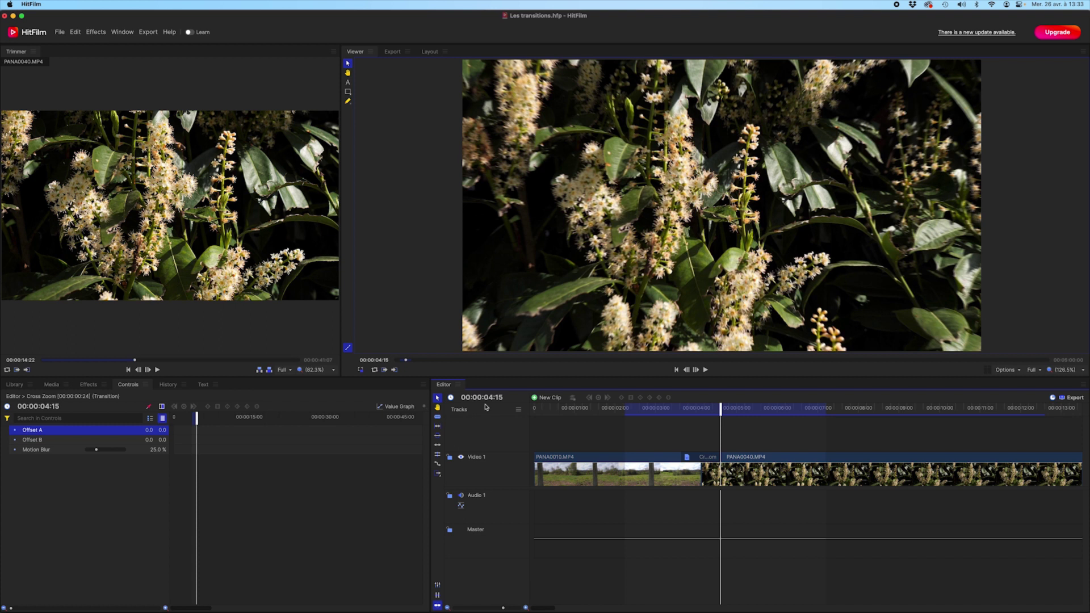
left_click_drag(149, 440, 133, 440)
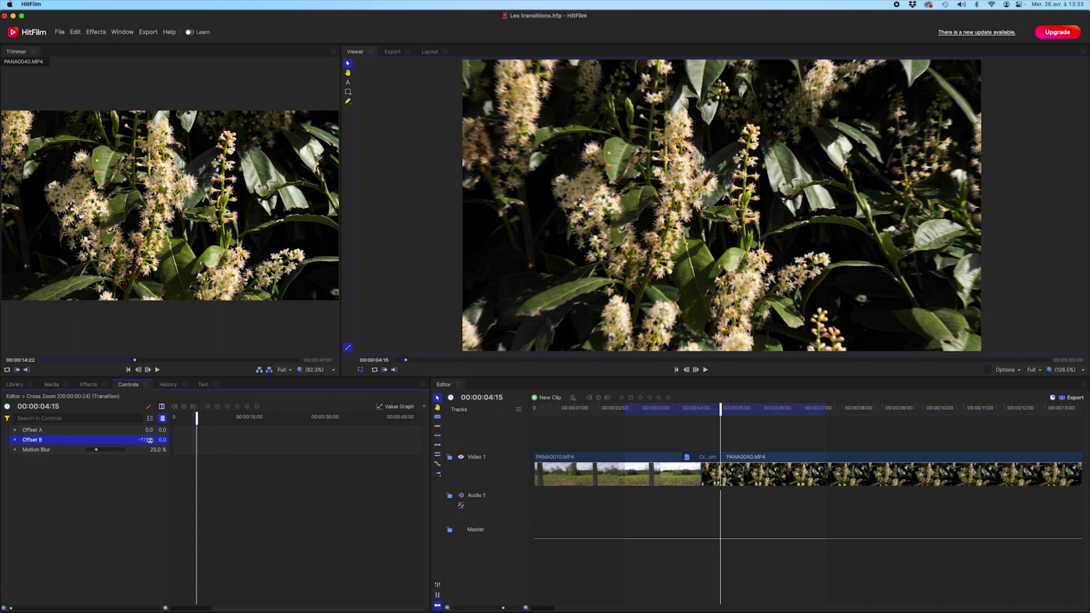
mouse_move(723, 411)
left_mouse_down()
mouse_move(735, 415)
mouse_move(709, 416)
left_mouse_up()
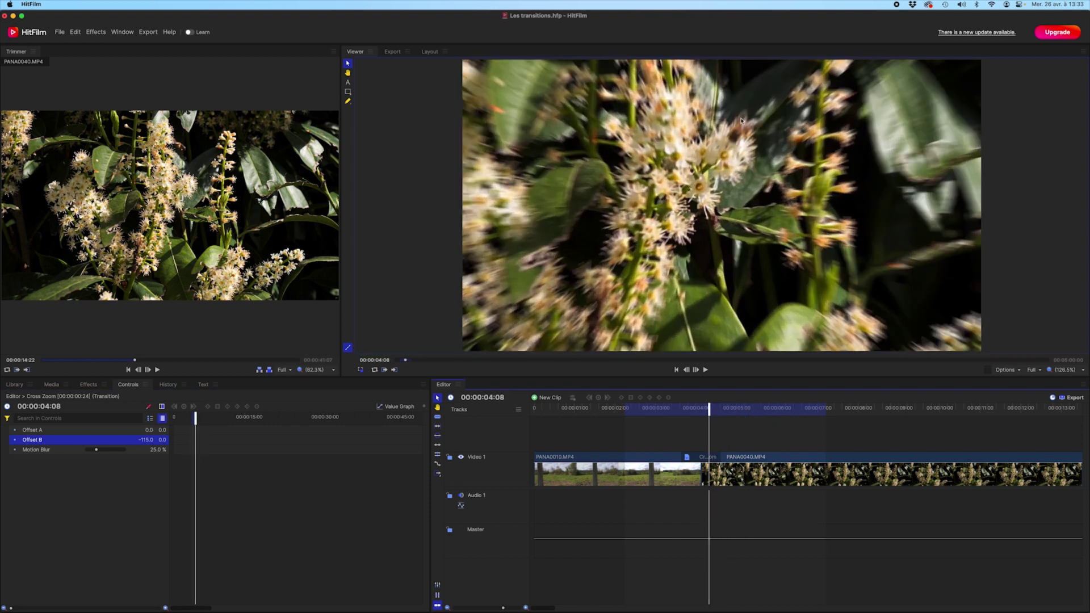
left_click_drag(147, 441, 202, 440)
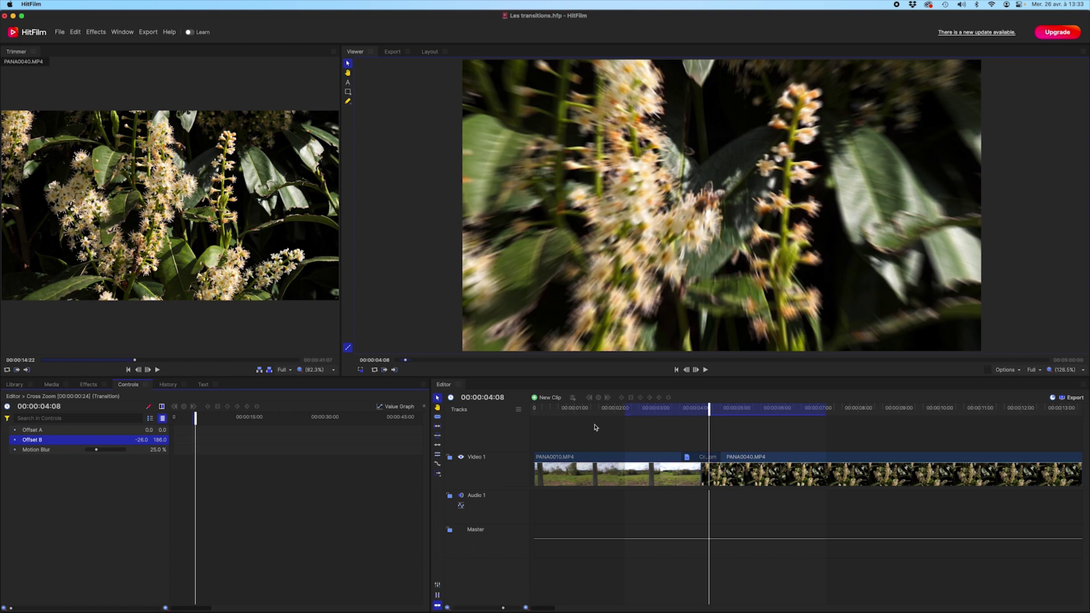
Play across the cut from 00:00:02:00 to check the Cross Zoom transition with its changed offset.
left_click(615, 416)
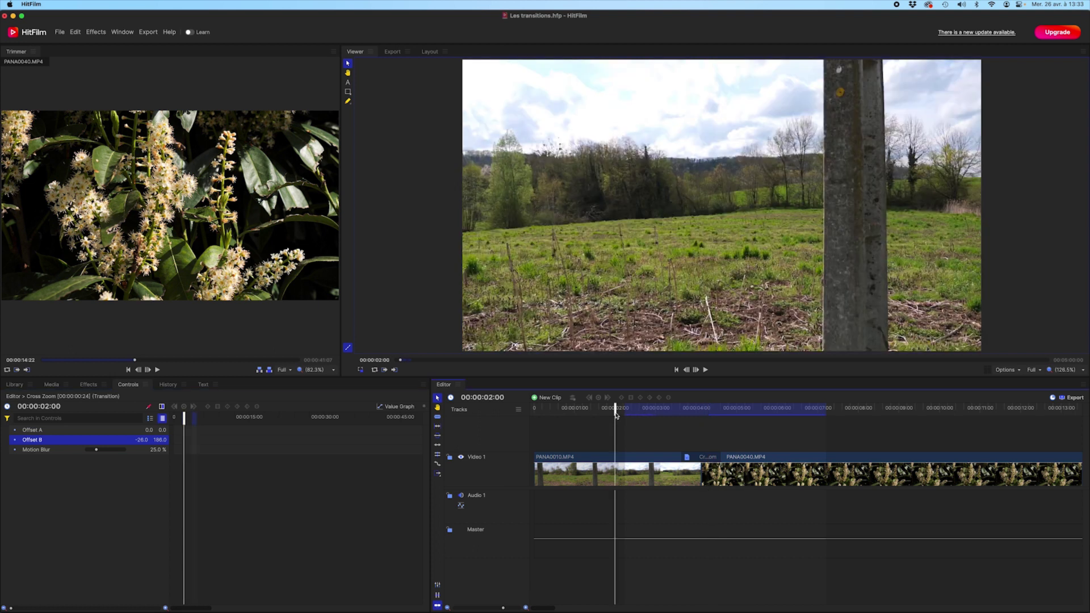
key("space")
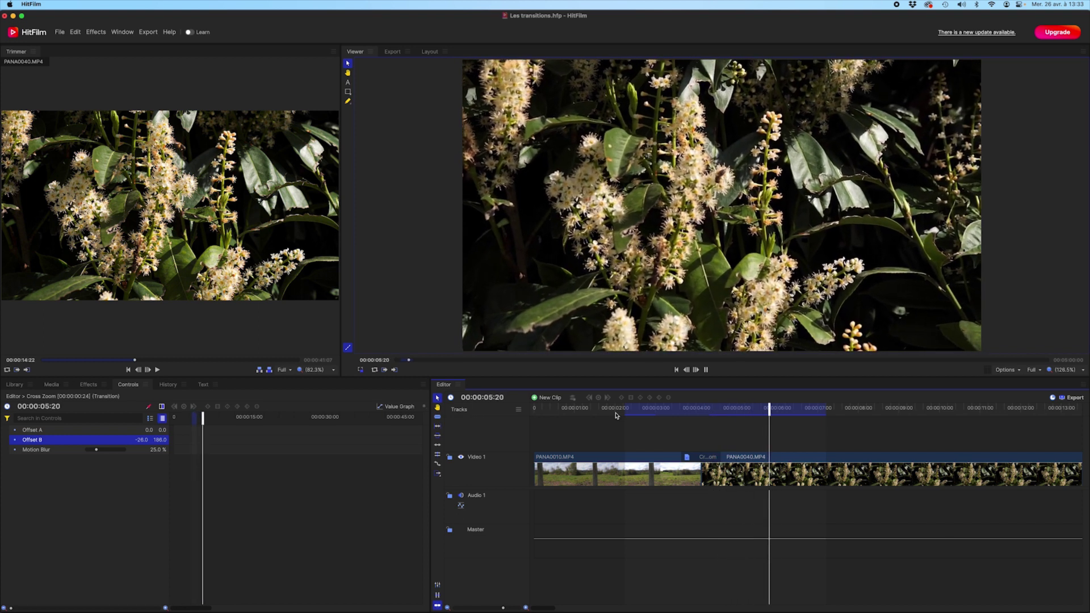
key("space")
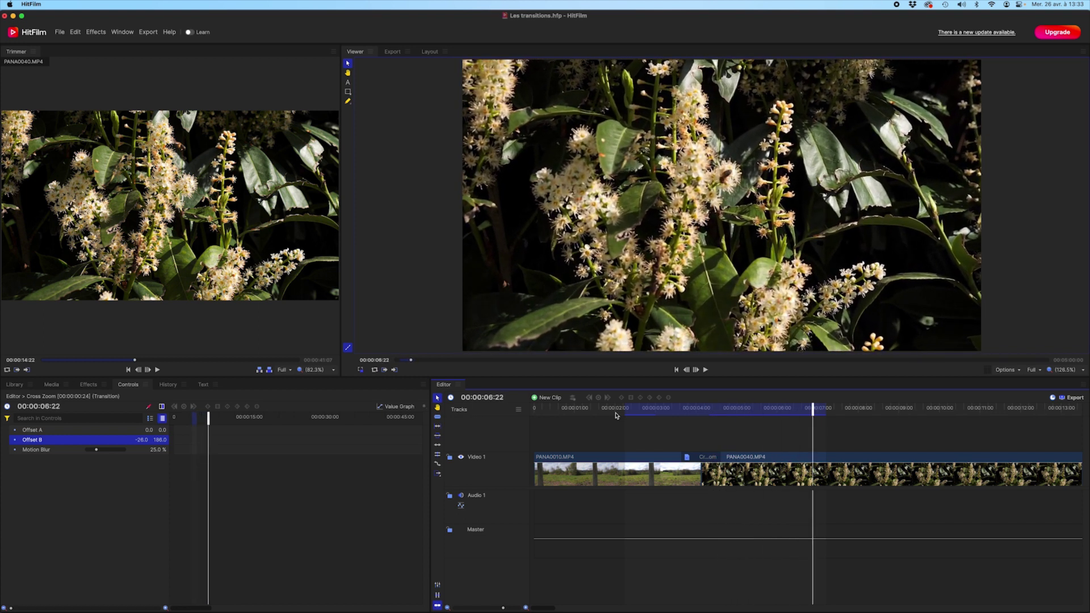
Lengthen the Cross Zoom transition to about three seconds around the cut and move the playhead to 00:00:01:19.
left_click_drag(723, 457, 767, 457)
left_click(606, 408)
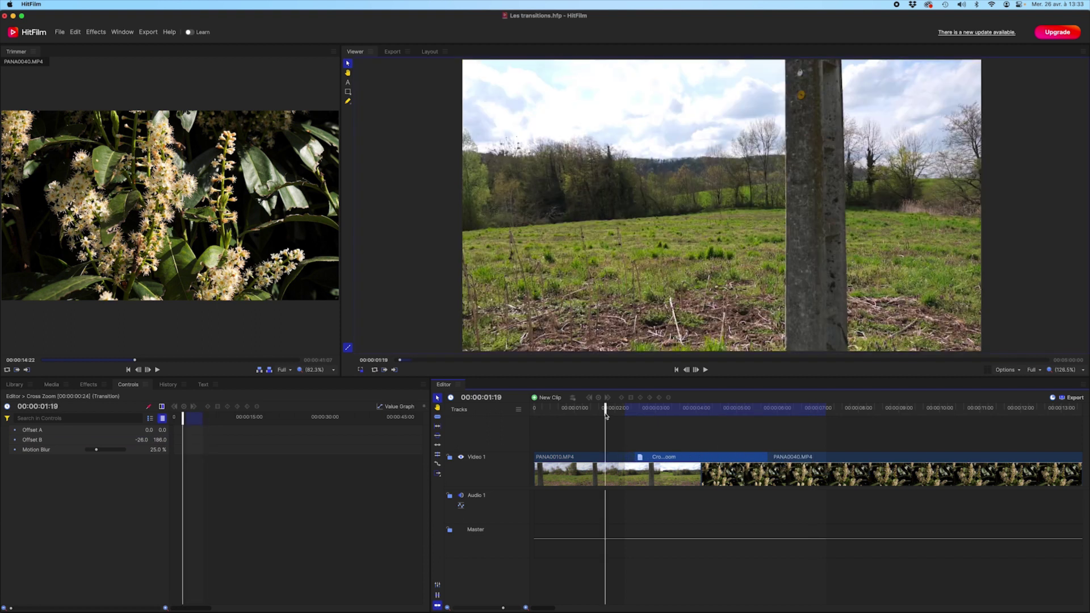